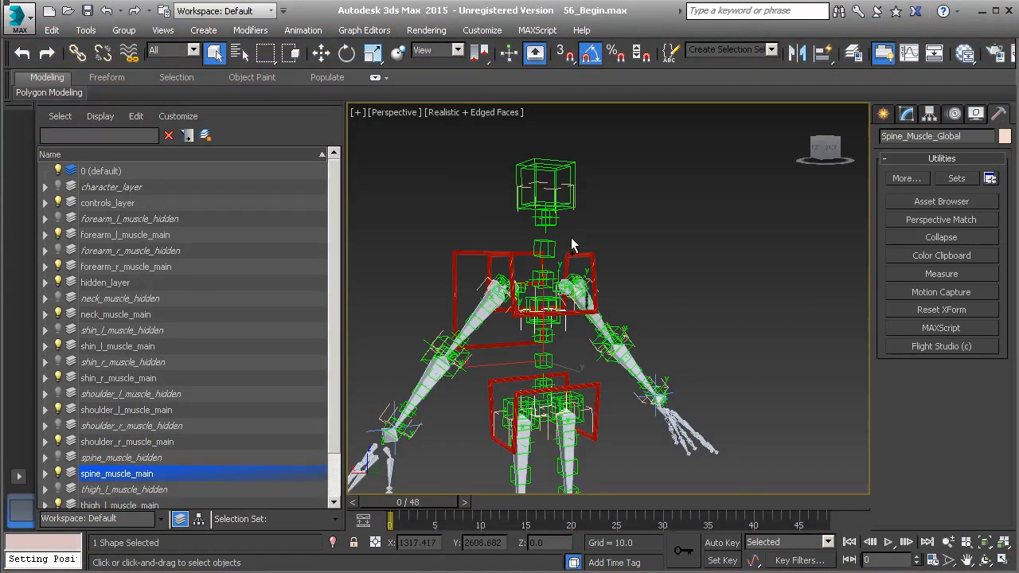
- Add the neck muscle's global shape to the selected Spine_Muscle_Global and link both to the Anim_COG control
scroll(572, 245, "up", 2)
left_click(541, 175, "ctrl")
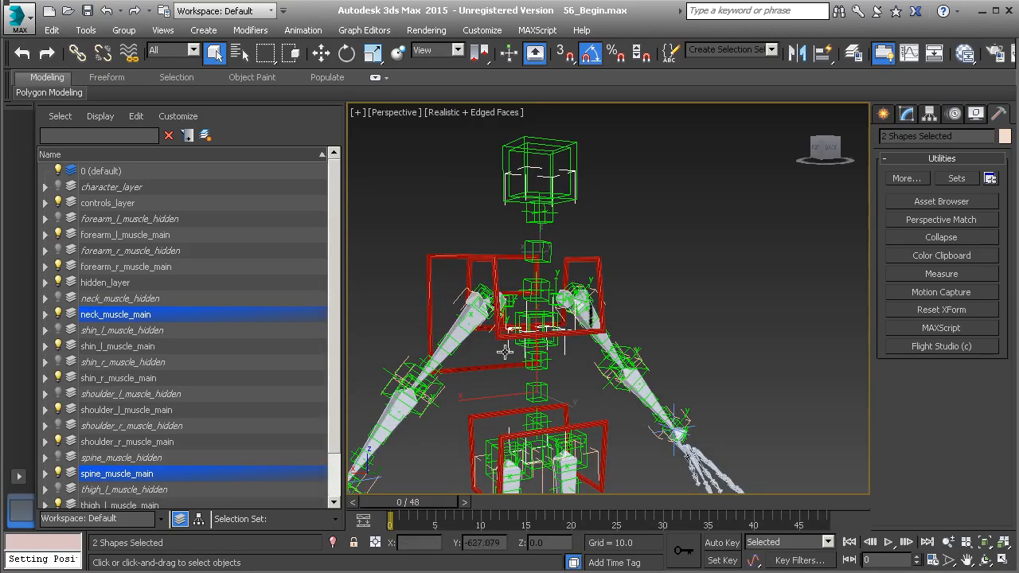
left_click(77, 53)
left_click_drag(539, 172, 539, 185)
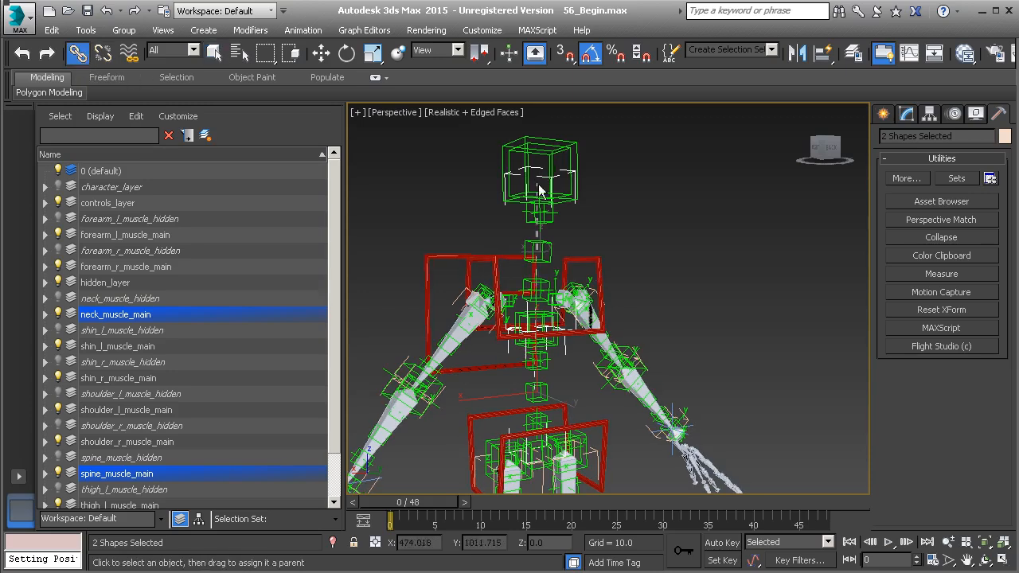
mouse_move(432, 266)
left_mouse_down()
mouse_move(432, 257)
mouse_move(462, 266)
mouse_move(443, 257)
left_mouse_up()
left_click(441, 257)
- Test-move and test-rotate the Anim_COG control to check how the linked muscle rigs follow, undoing each transform
middle_click_drag(544, 289, 521, 307, "alt")
scroll(494, 299, "down", 2)
key("w")
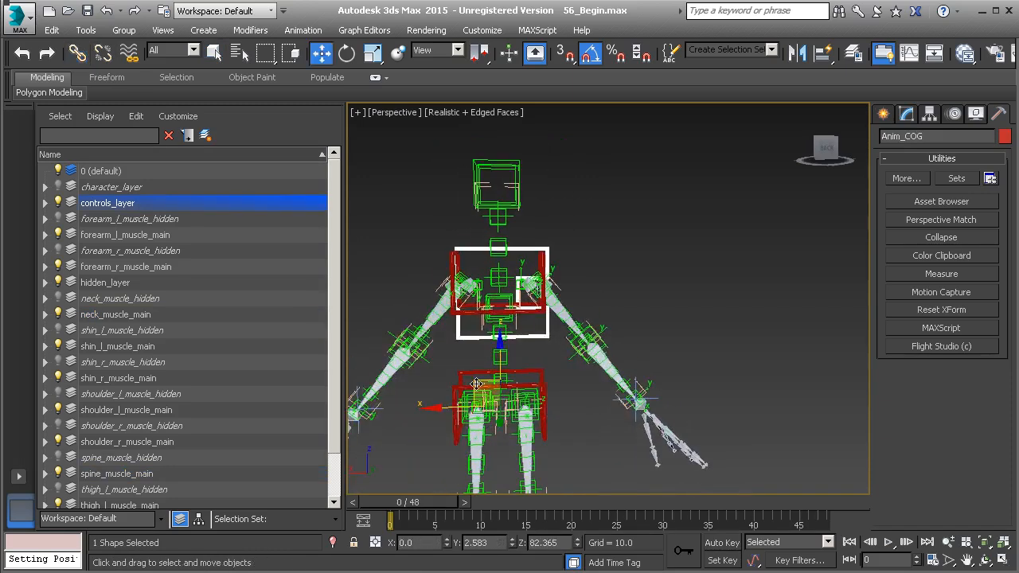
left_click_drag(476, 383, 467, 413)
key("ctrl+z")
key("e")
key("ctrl+z")
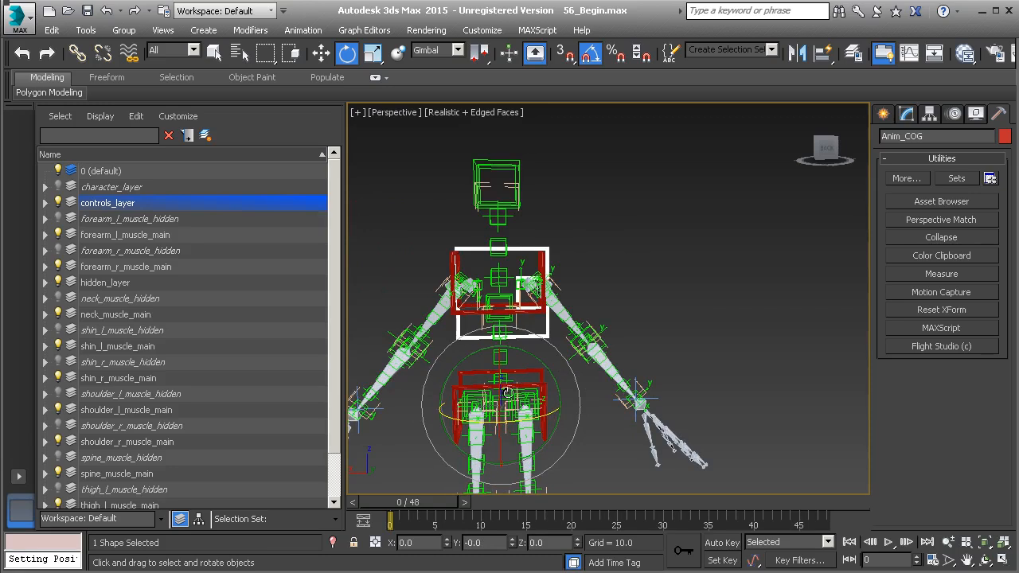
- Apply a Position Constraint to the Spine_Muscle_Start helper at the pelvis, with Anim_Pelvis as its target
middle_click_drag(516, 312, 575, 291)
scroll(575, 291, "up", 2)
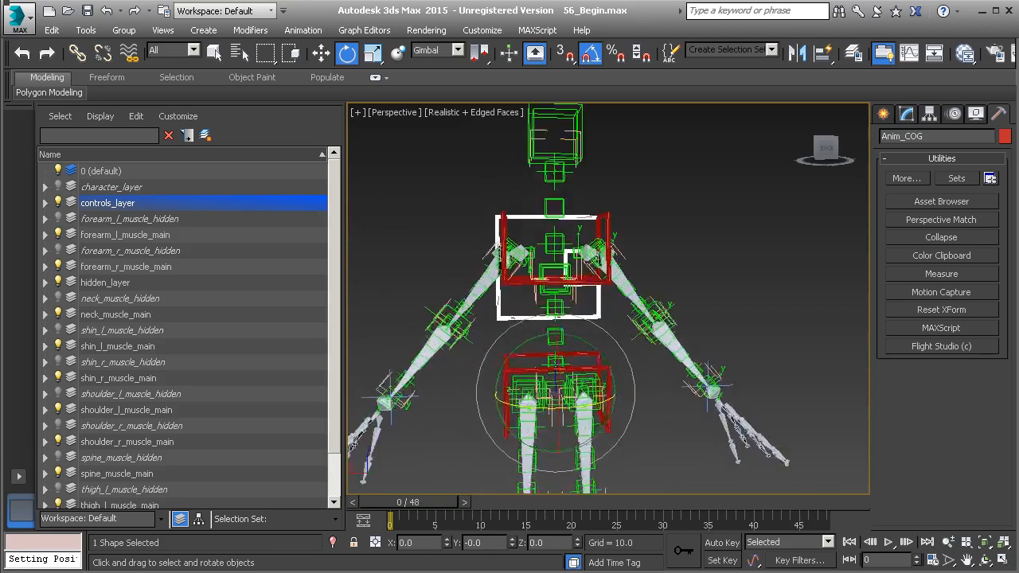
scroll(590, 341, "up", 3)
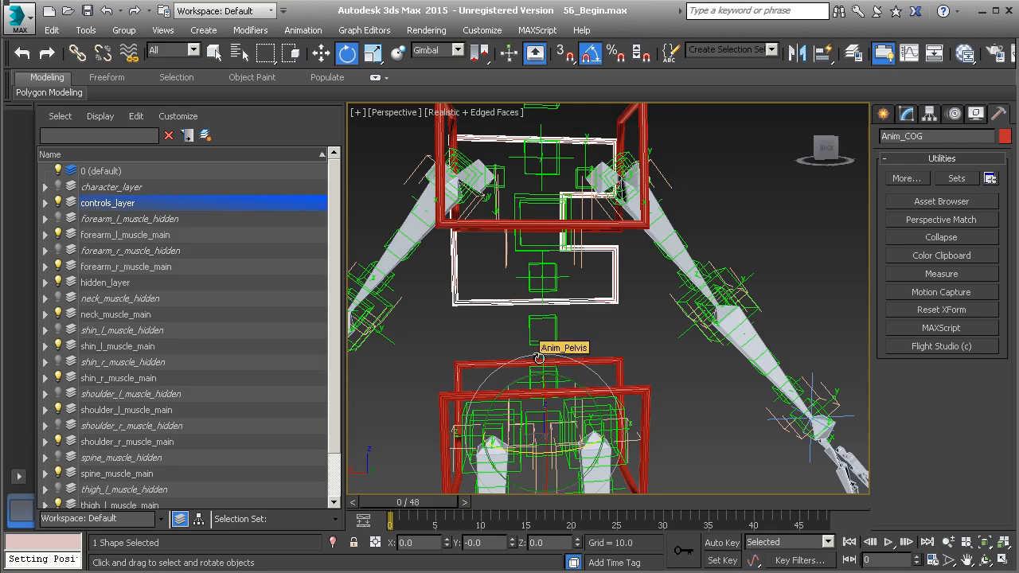
middle_click_drag(621, 359, 595, 348)
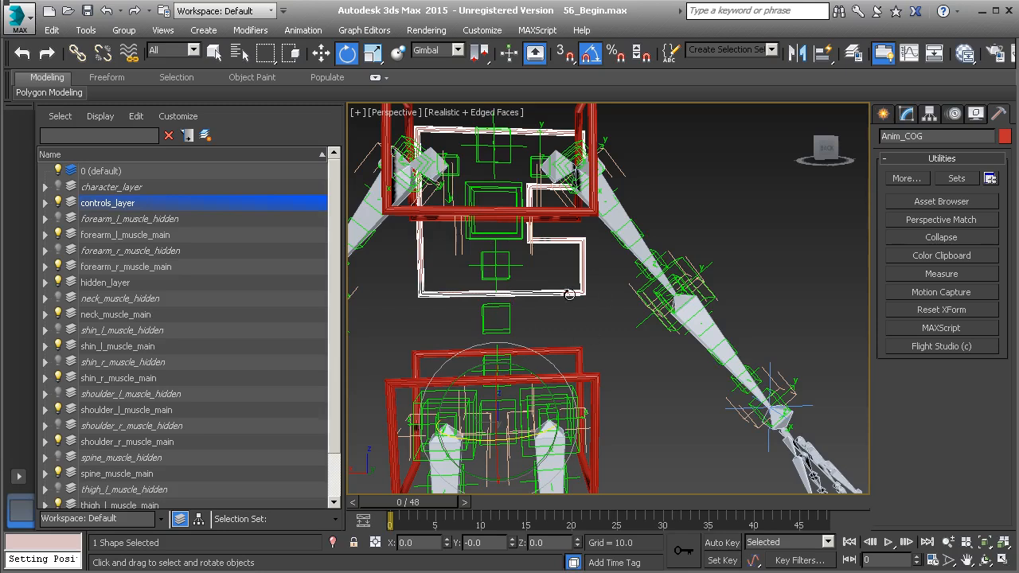
middle_click_drag(528, 319, 558, 317, "alt")
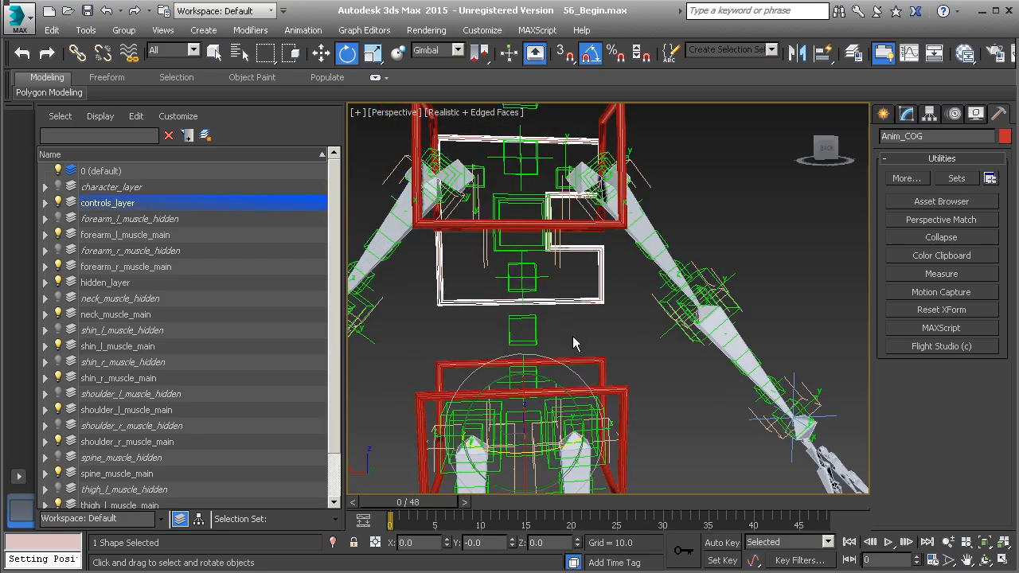
middle_click_drag(582, 337, 587, 304)
scroll(587, 305, "up", 2)
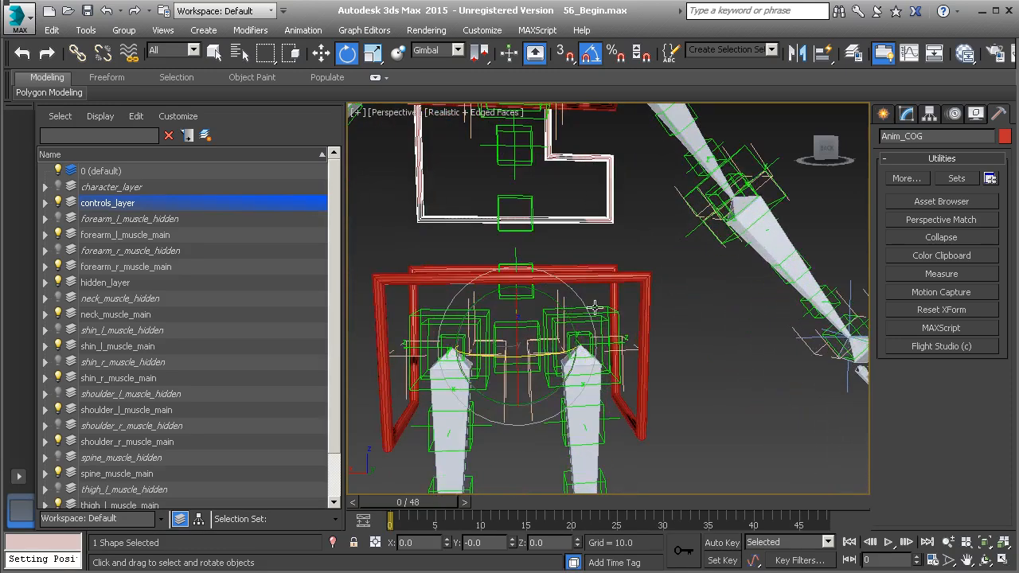
left_click(527, 329)
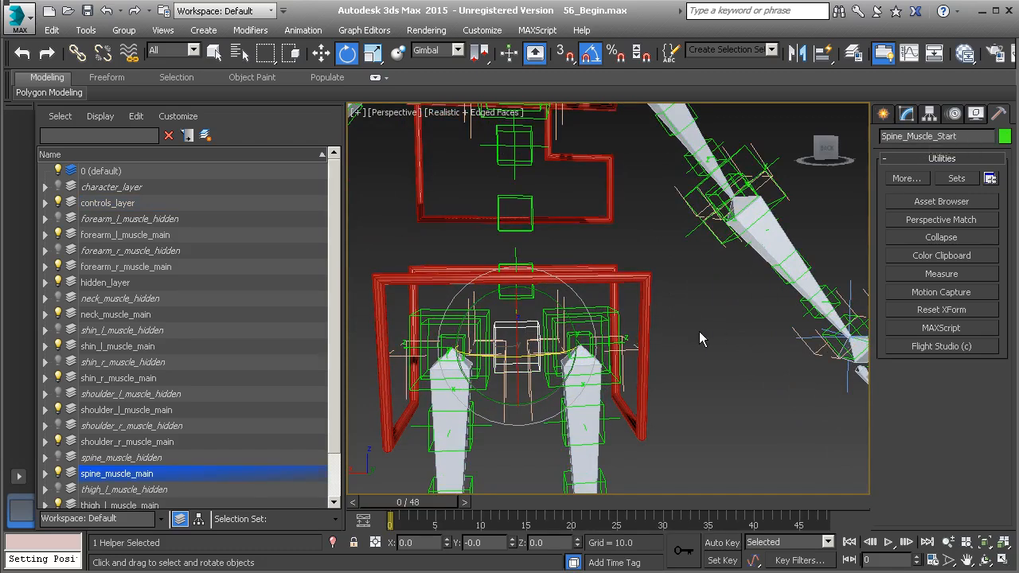
middle_click_drag(699, 331, 697, 328)
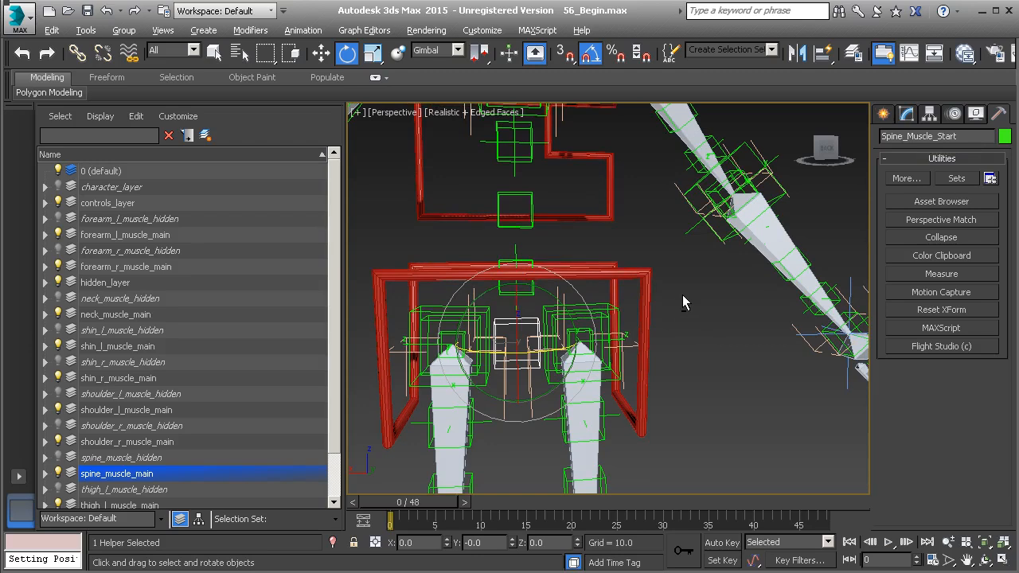
right_click(682, 295)
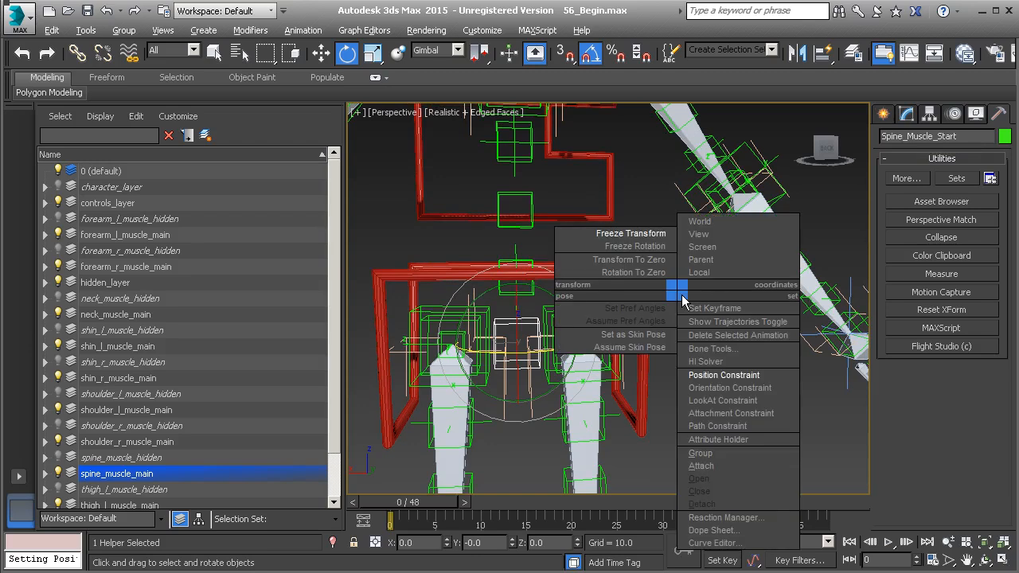
left_click(726, 375)
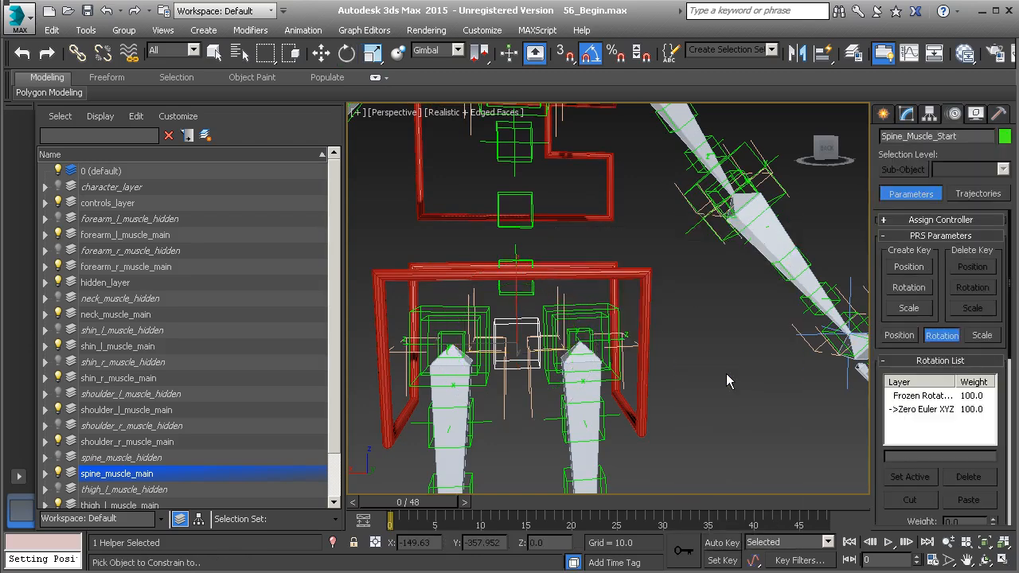
left_click(645, 292)
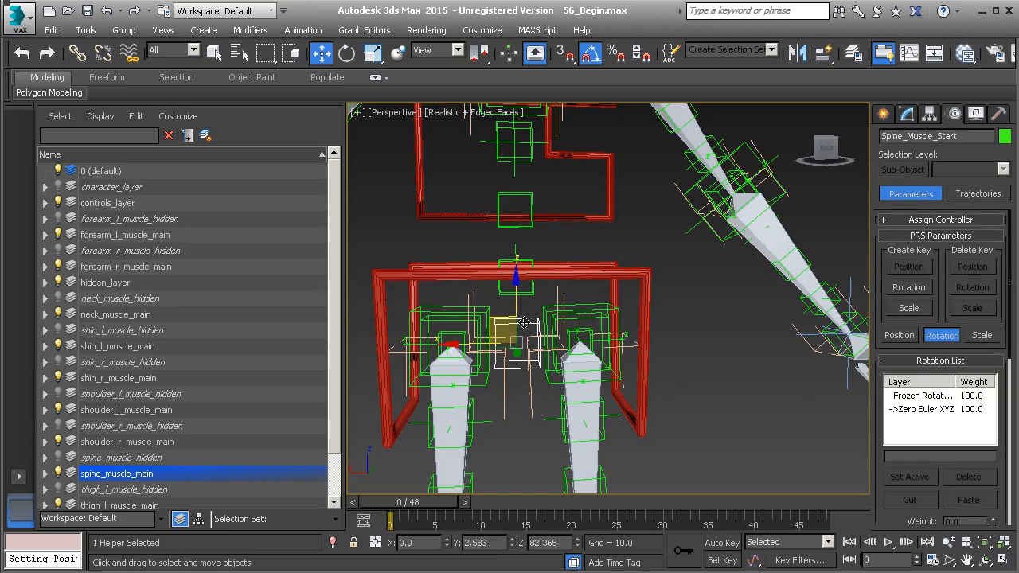
- Select the Anim_Pelvis control, test-move it to check the position constraint, and undo the move
left_click(645, 284)
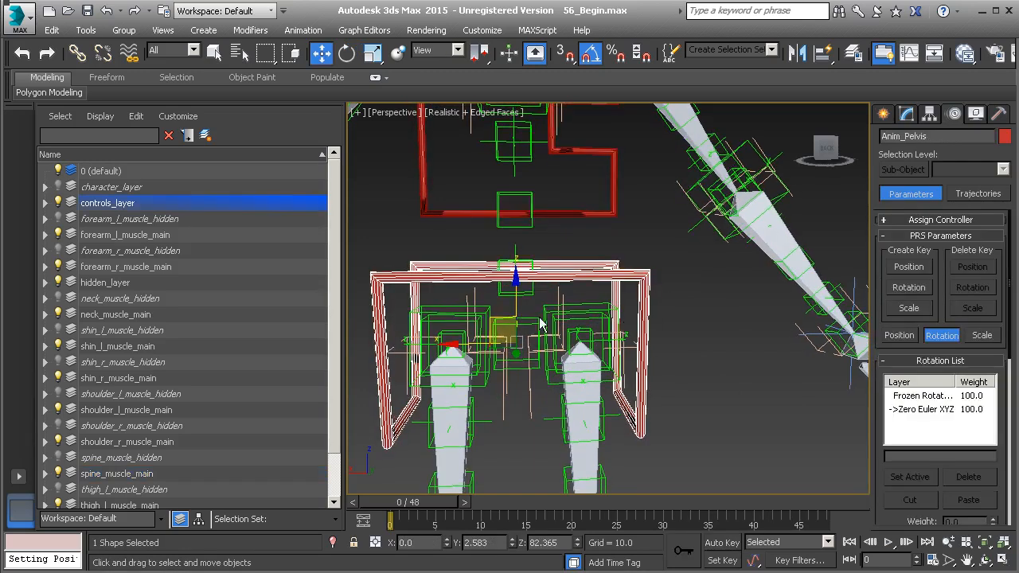
left_click_drag(493, 320, 563, 346)
key("ctrl+z")
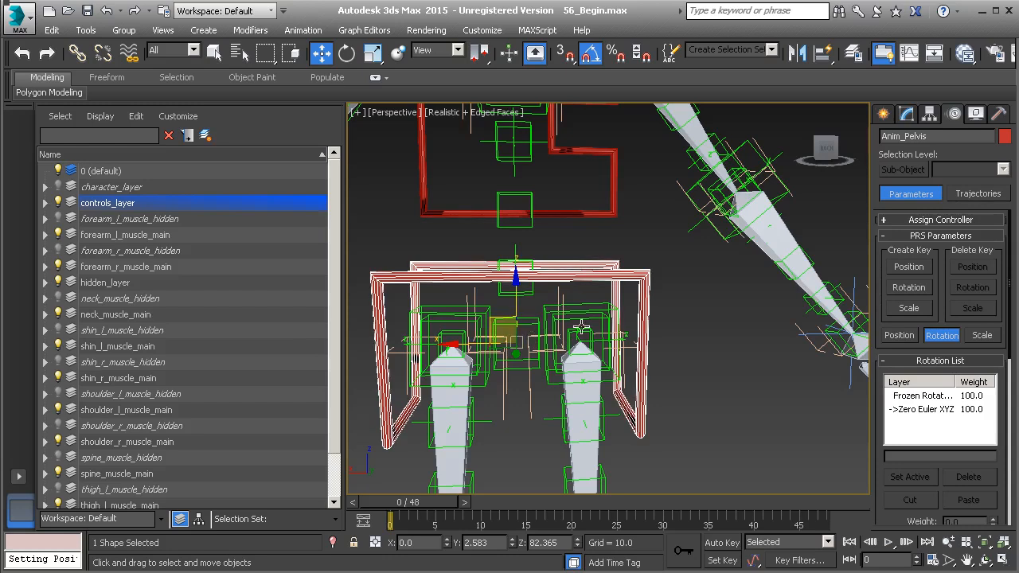
- Start wiring Anim_Pelvis's Zero Euler XYZ X Rotation, picking the Spine_Muscle_Start helper as the target
right_click(670, 279)
left_click(731, 357)
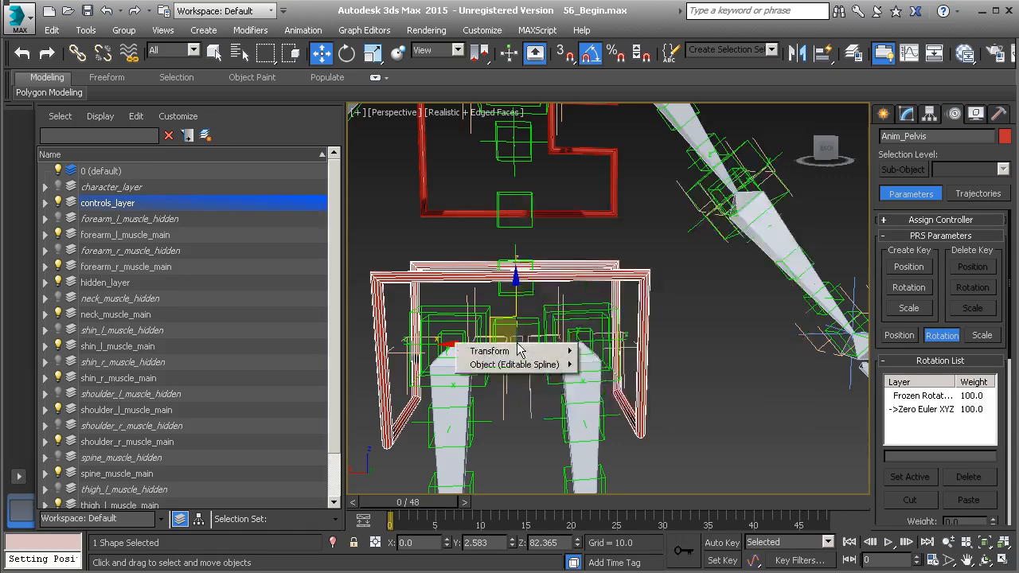
mouse_move(529, 352)
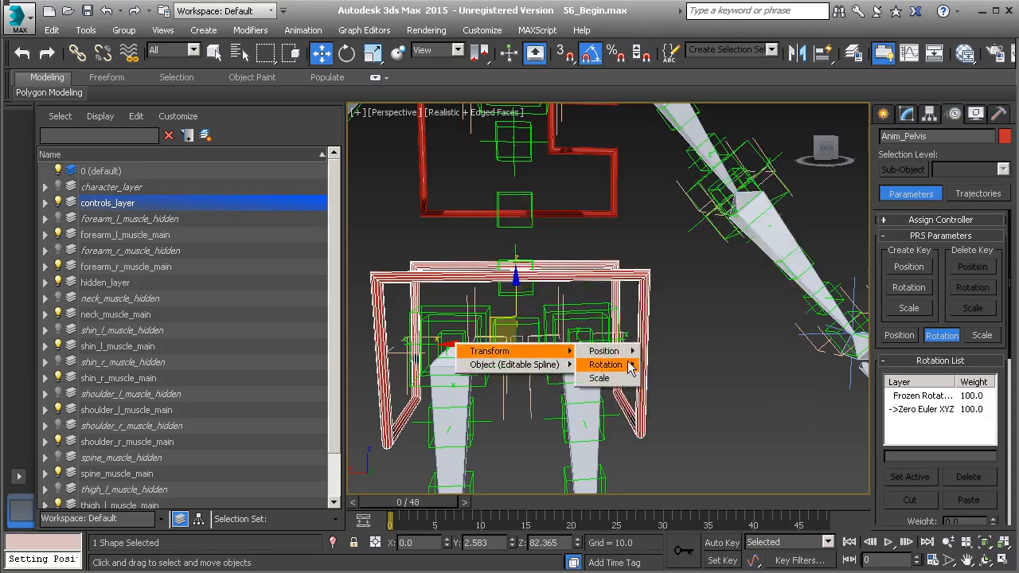
mouse_move(635, 371)
mouse_move(686, 381)
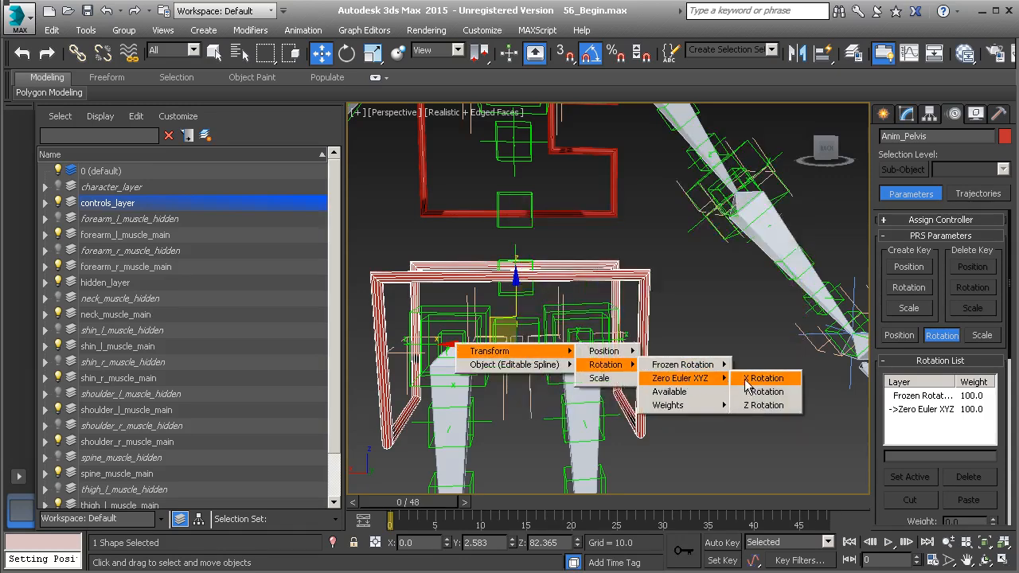
left_click(763, 384)
scroll(548, 367, "up", 3)
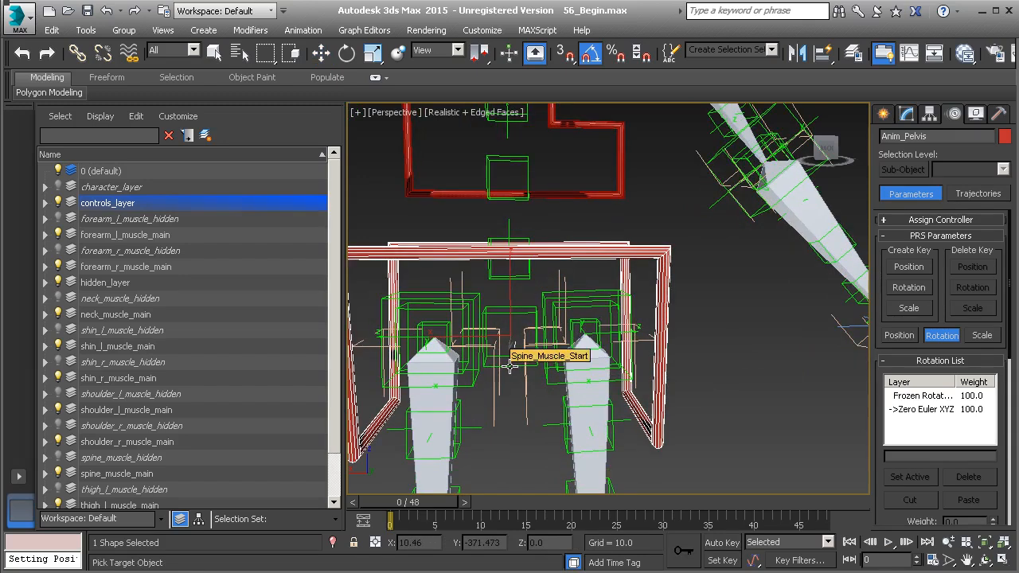
left_click(510, 366)
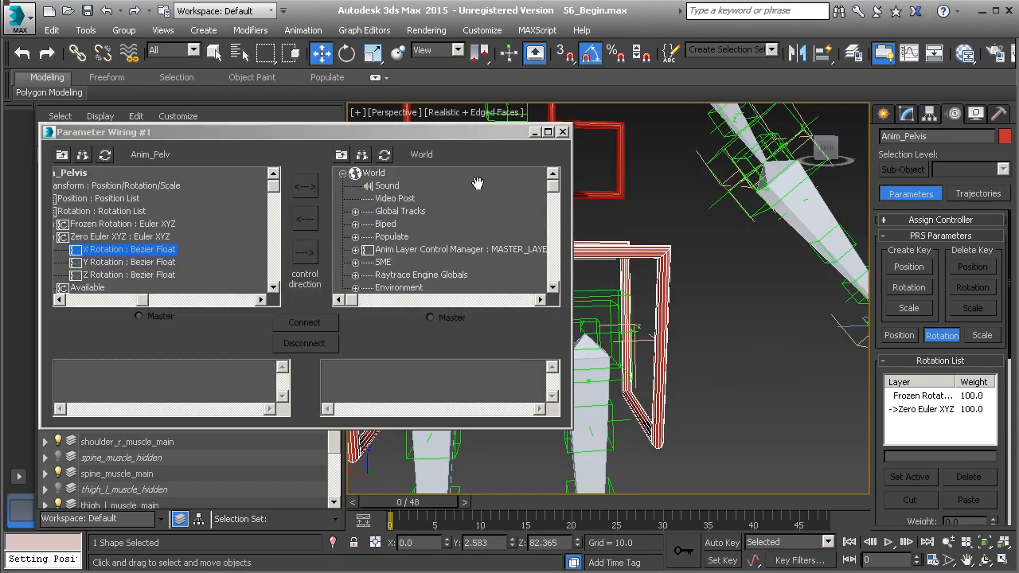
- Load Spine_Muscle_Start as the target side of Parameter Wiring and expand its Rotation List down to the Zero Euler XYZ axes
left_click_drag(488, 132, 514, 402)
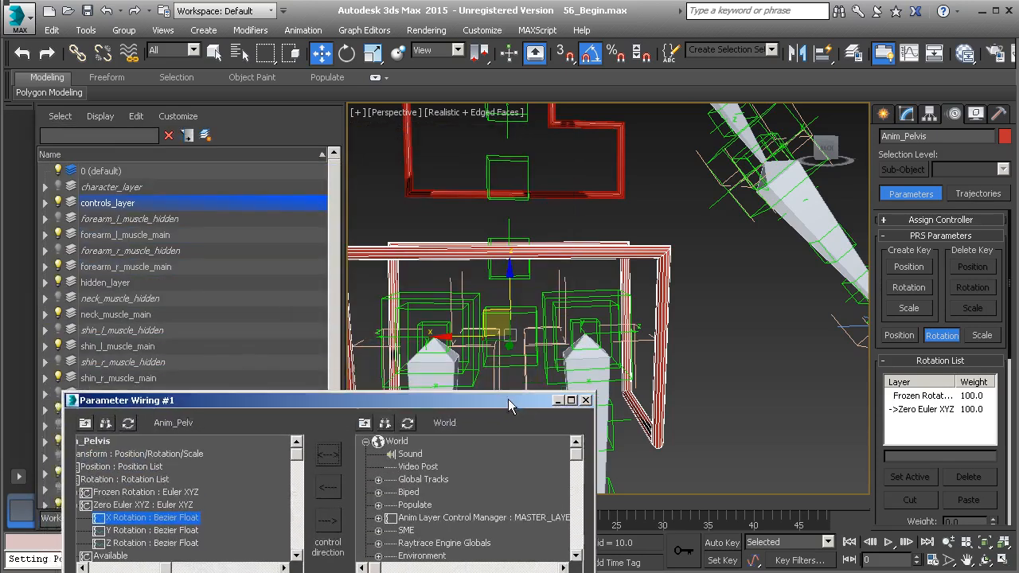
left_click(521, 307)
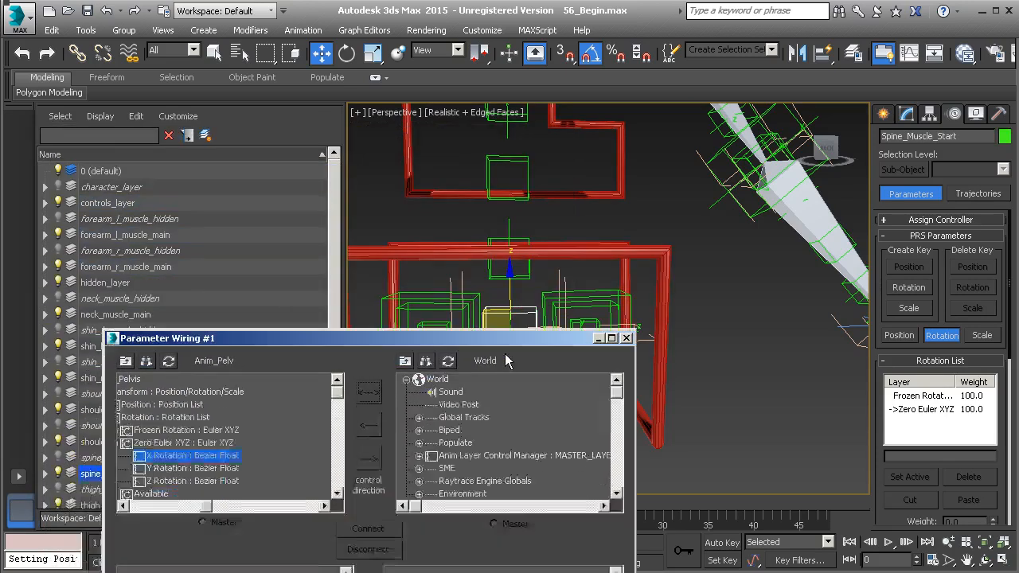
left_click_drag(467, 412, 530, 221)
left_click(473, 232)
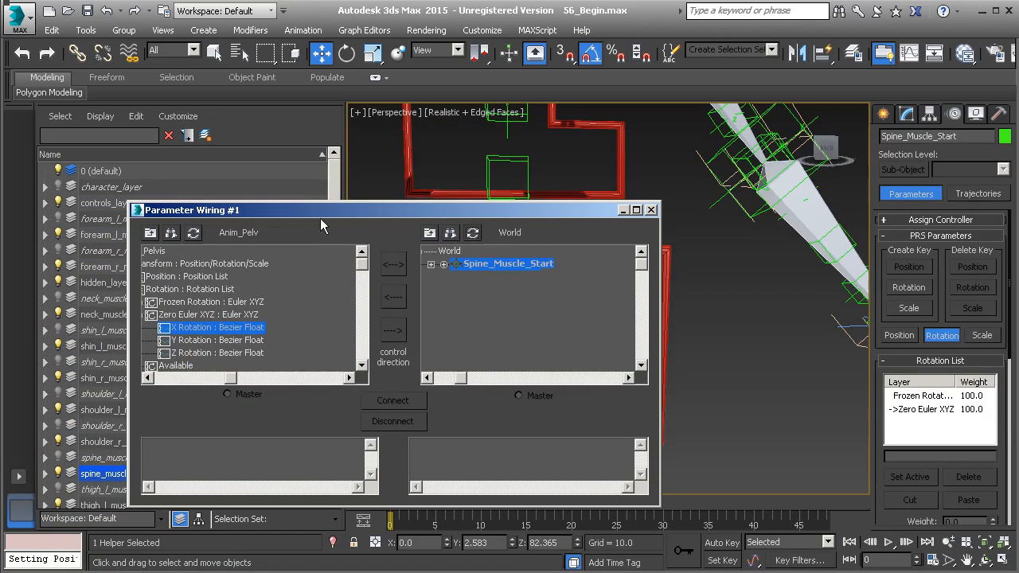
left_click(443, 264)
left_click(456, 276)
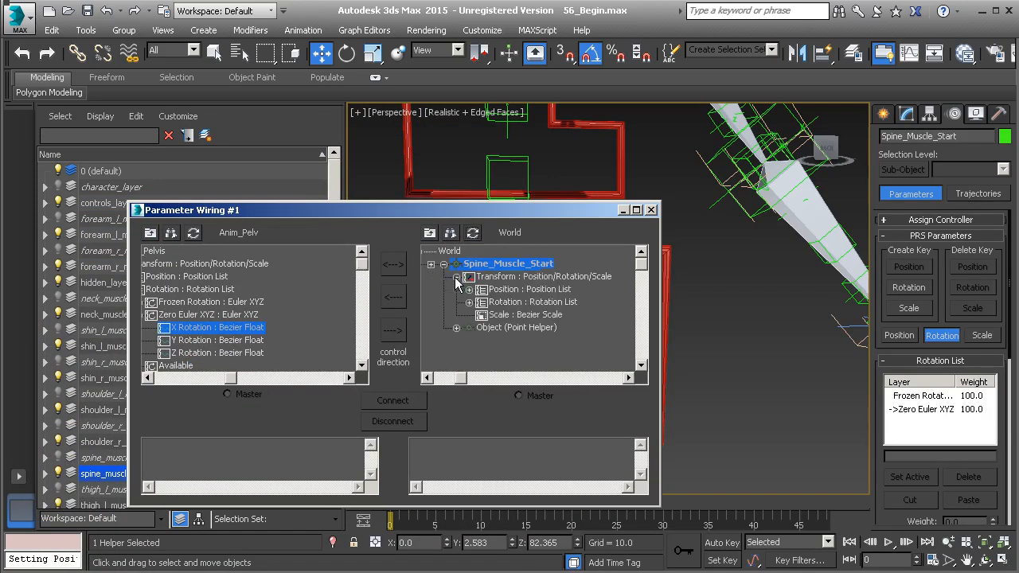
left_click(468, 301)
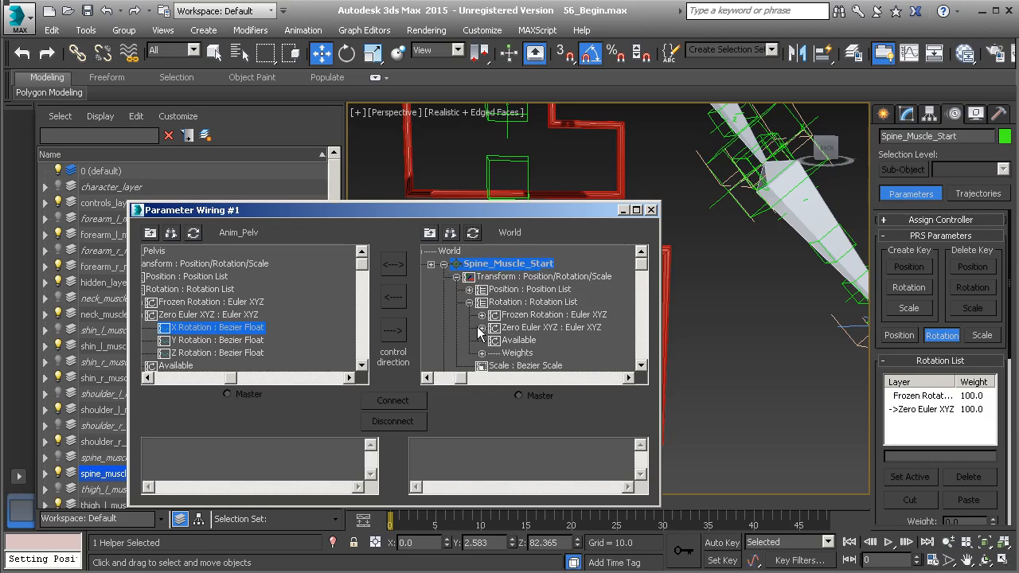
left_click(482, 327)
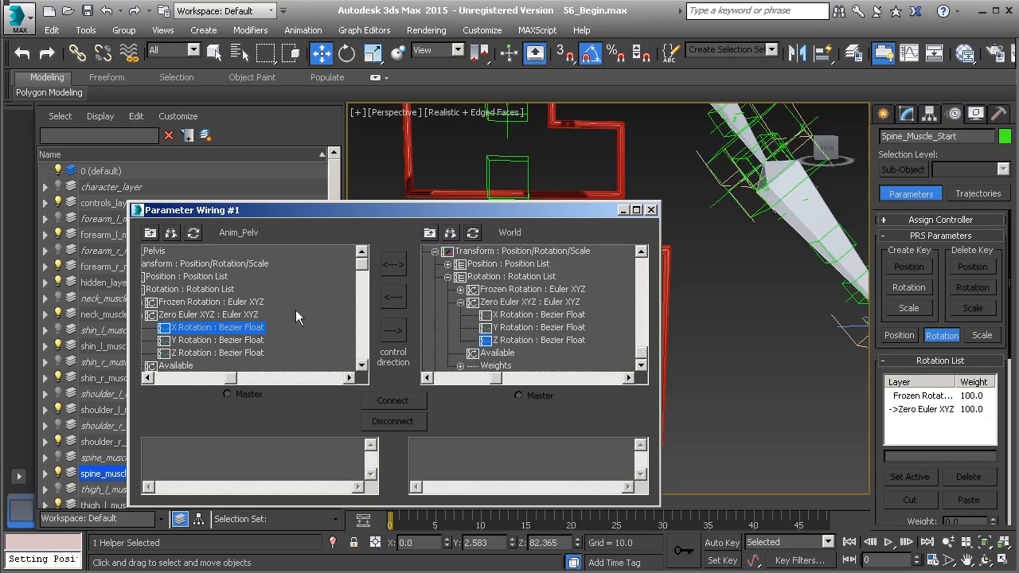
- Connect Anim_Pelvis's X Rotation one way to the Zero Euler X Rotation of Spine_Muscle_Start
left_click(513, 316)
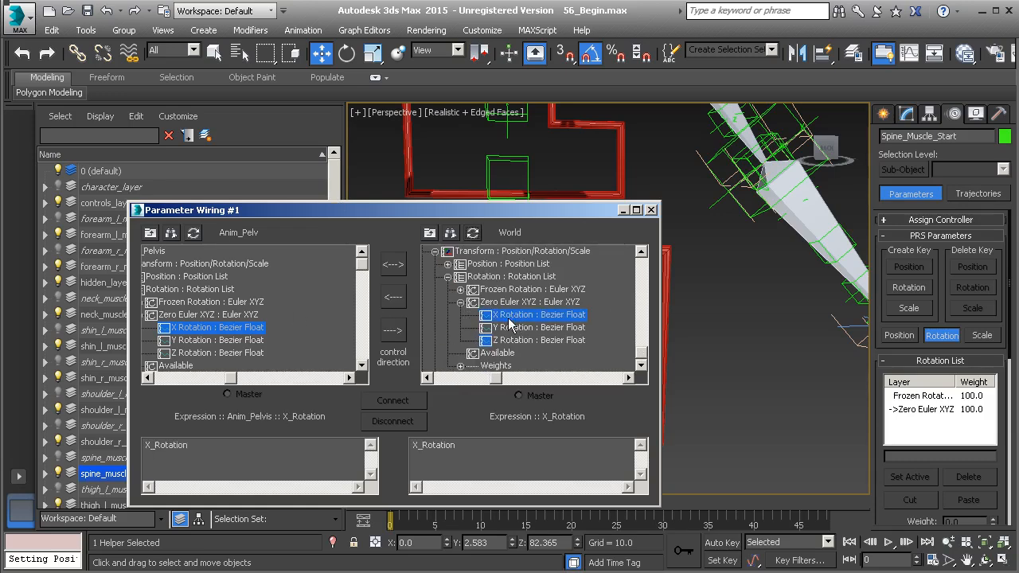
left_click(392, 333)
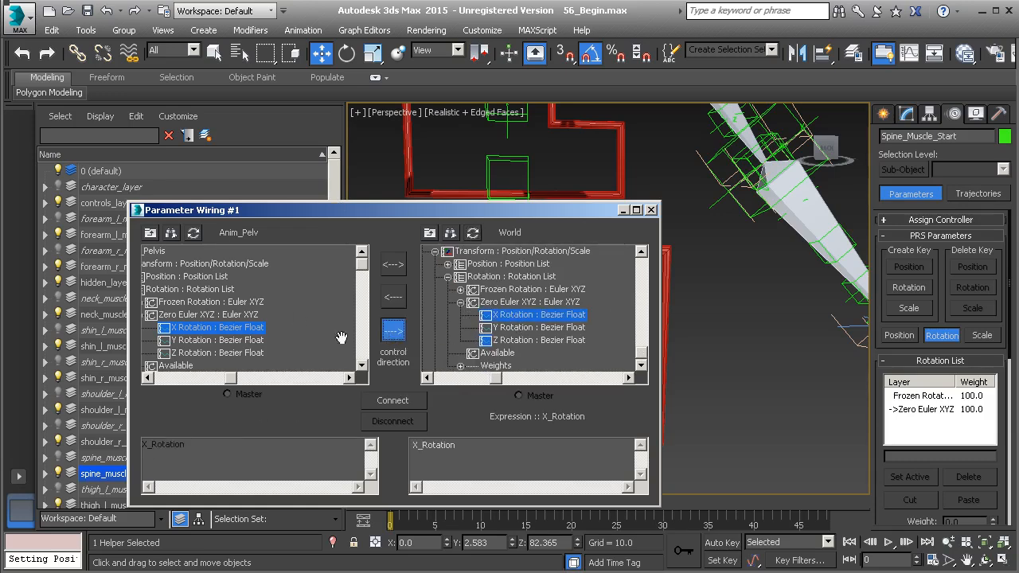
left_click(394, 402)
- Connect Anim_Pelvis's Y Rotation one way to the Zero Euler Y Rotation of Spine_Muscle_Start
left_click(231, 340)
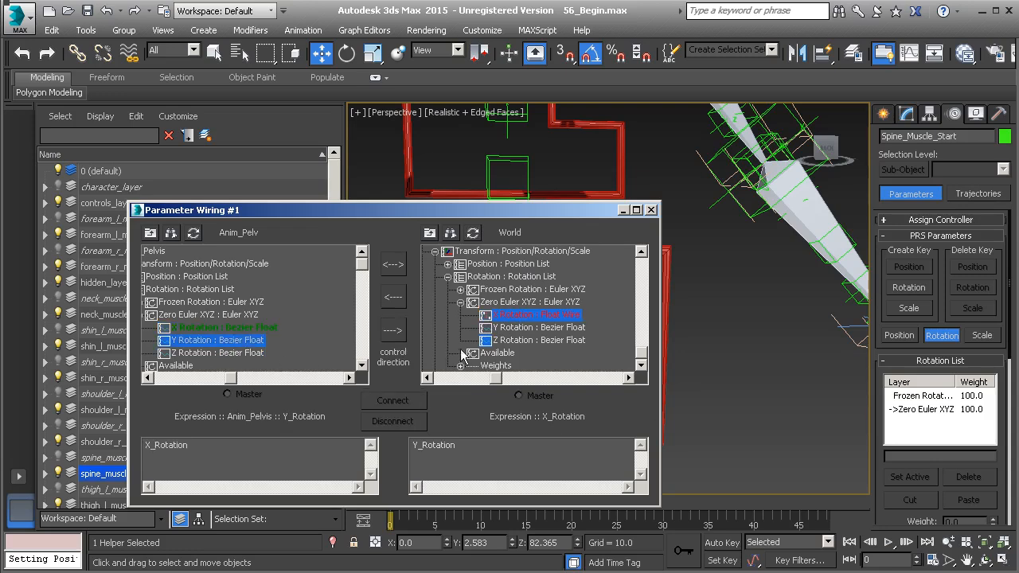
left_click(521, 328)
left_click(391, 332)
left_click(403, 402)
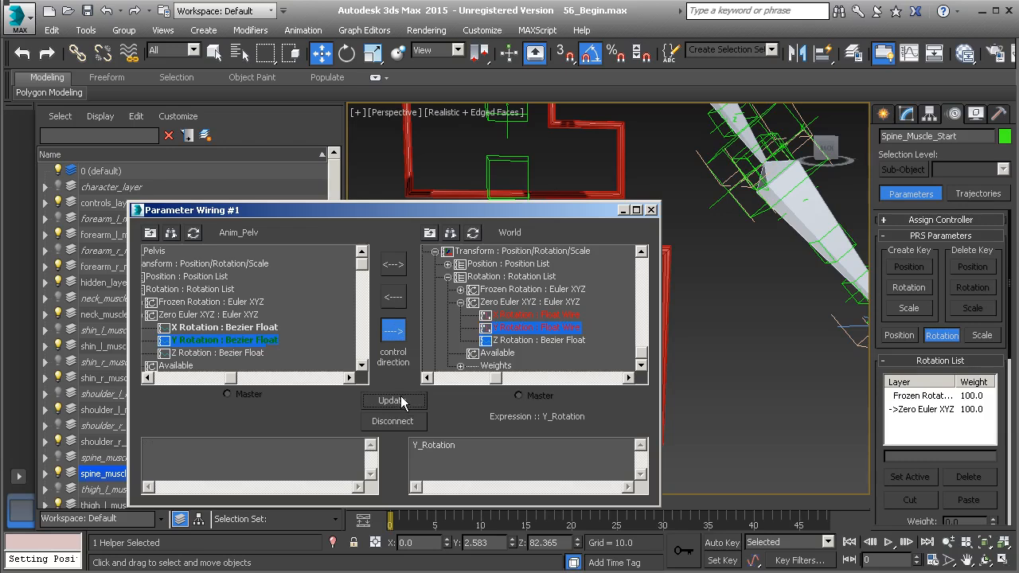
- Connect Anim_Pelvis's Z Rotation one way to the Zero Euler Z Rotation of Spine_Muscle_Start and close Parameter Wiring
left_click(245, 355)
left_click(511, 341)
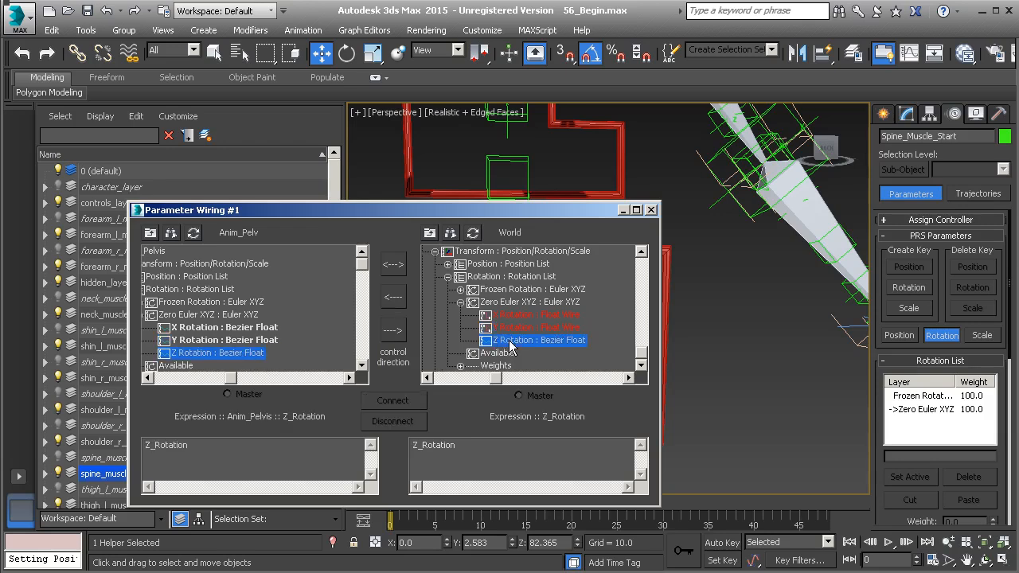
left_click(401, 333)
left_click(404, 402)
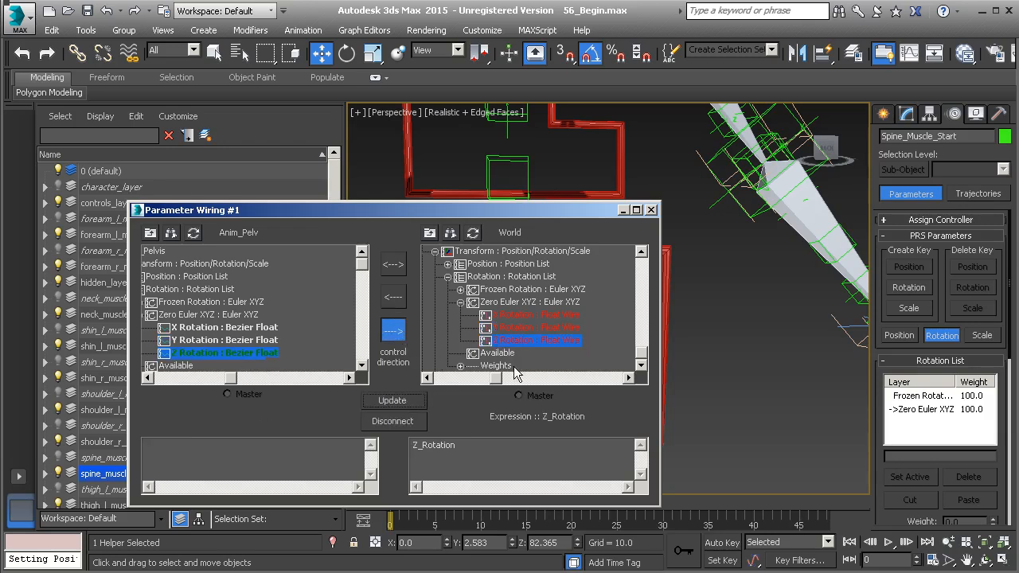
left_click(651, 210)
- Test-rotate the Anim_Pelvis control to check the wired spine muscle start, and undo the rotation
left_click(628, 253)
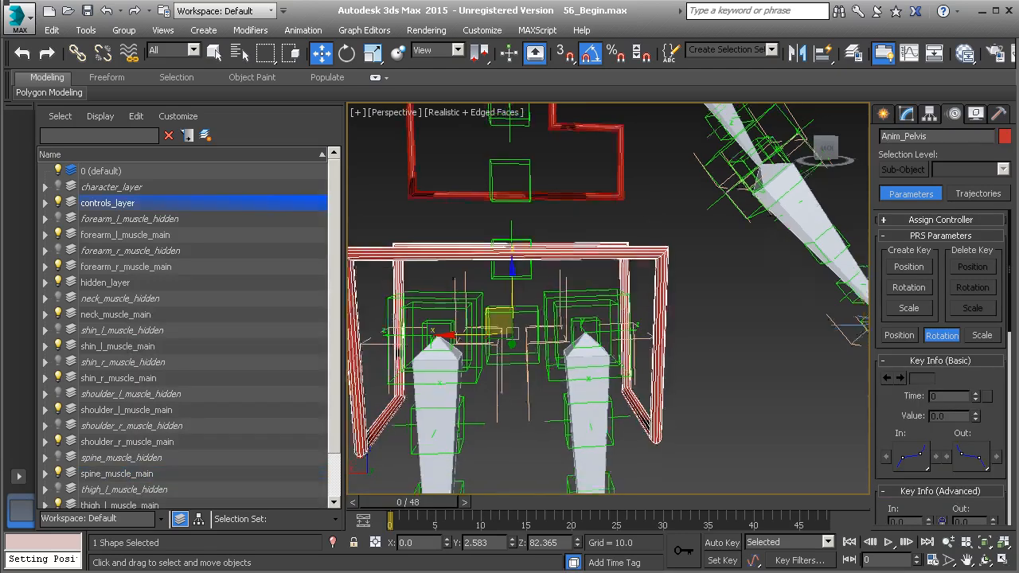
scroll(584, 335, "down", 2)
key("e")
left_click_drag(571, 320, 495, 319)
key("ctrl+z")
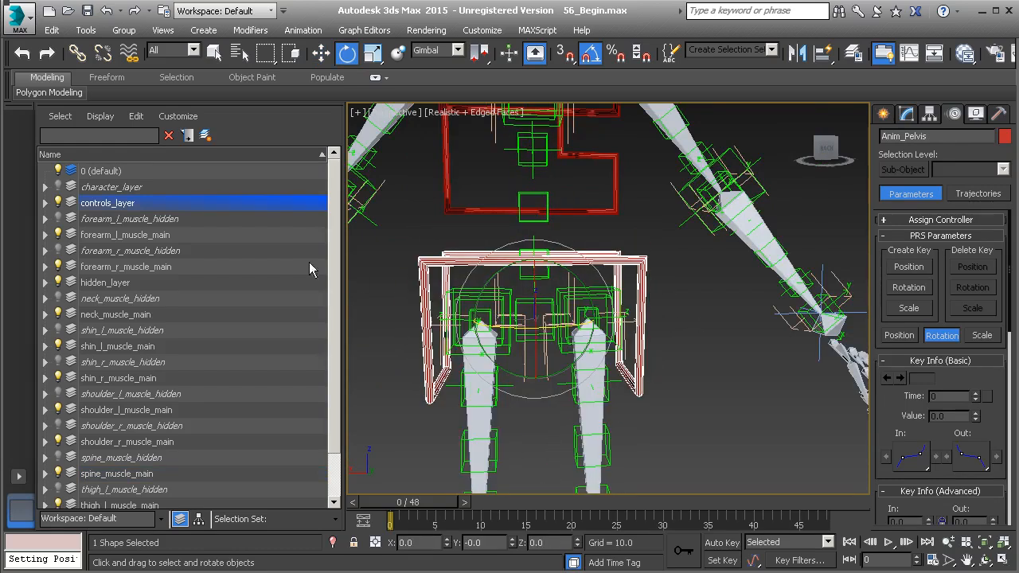
- Show character_layer, test-rotate the Anim_Pelvis control to check the body's deformation, undo the rotation and hide the layer again
left_click(58, 187)
left_click_drag(572, 309, 497, 301)
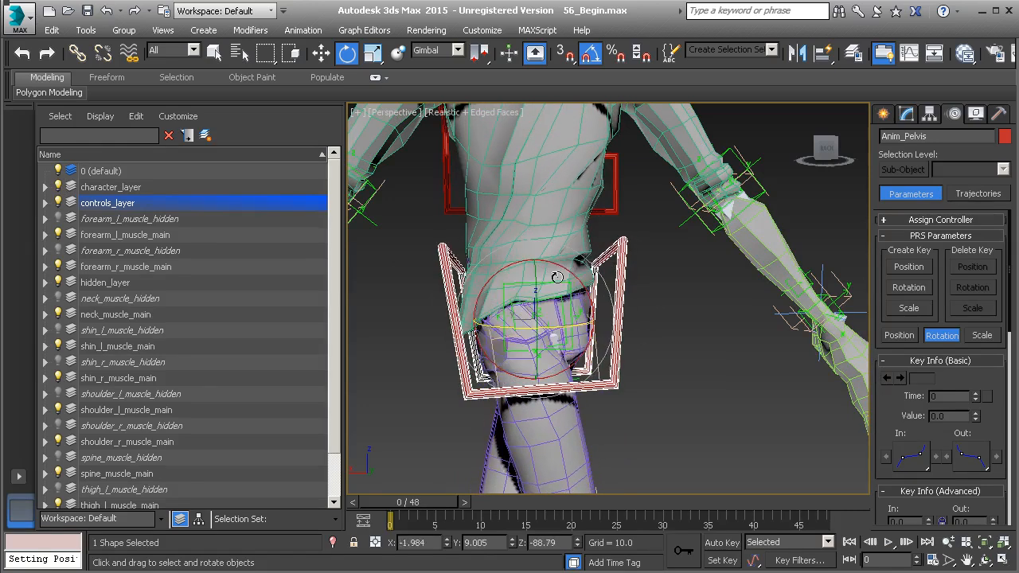
key("ctrl+z")
middle_click_drag(558, 275, 531, 351)
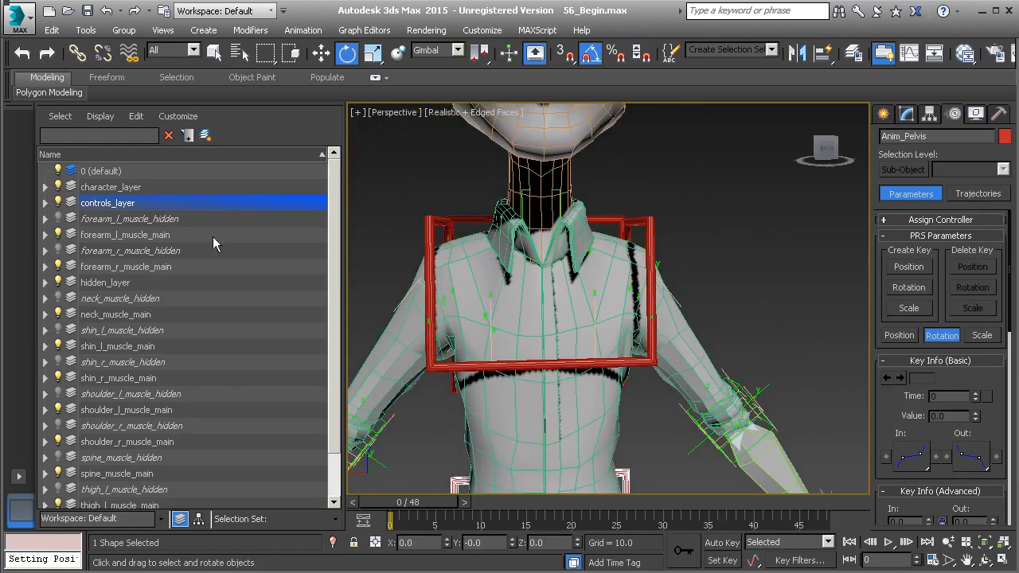
left_click(58, 187)
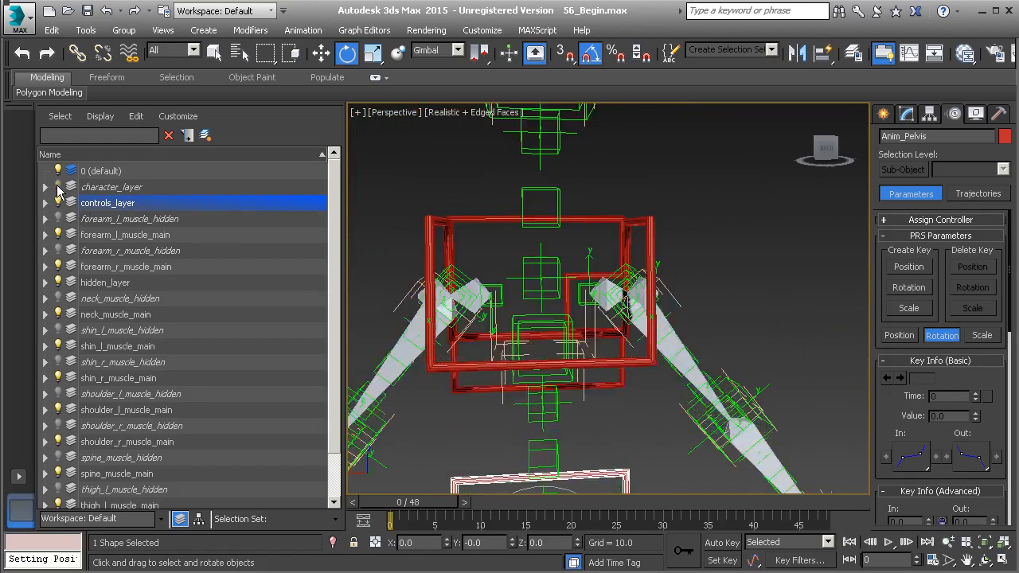
- Apply a Position Constraint to Spine_Muscle_End with the Anim_Chest control as its target
middle_click_drag(540, 336, 531, 333, "alt")
scroll(535, 335, "up", 1)
scroll(539, 318, "up", 1)
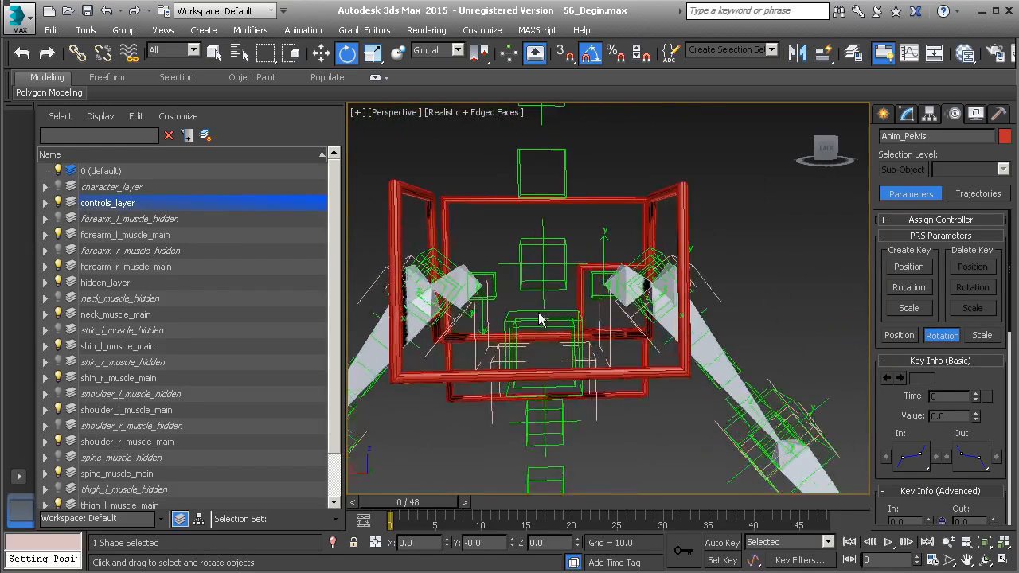
left_click(533, 325)
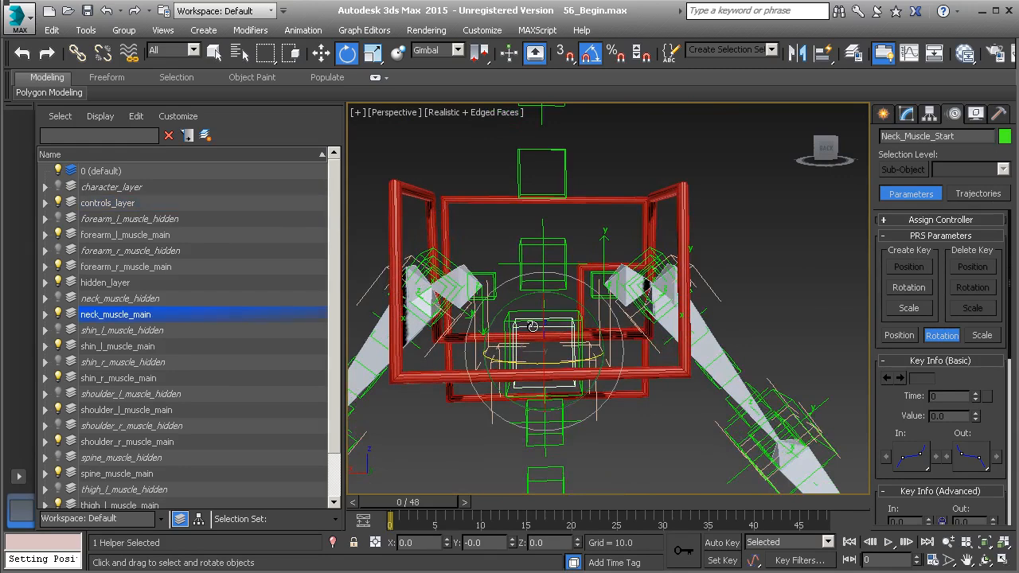
middle_click_drag(569, 338, 532, 331, "alt")
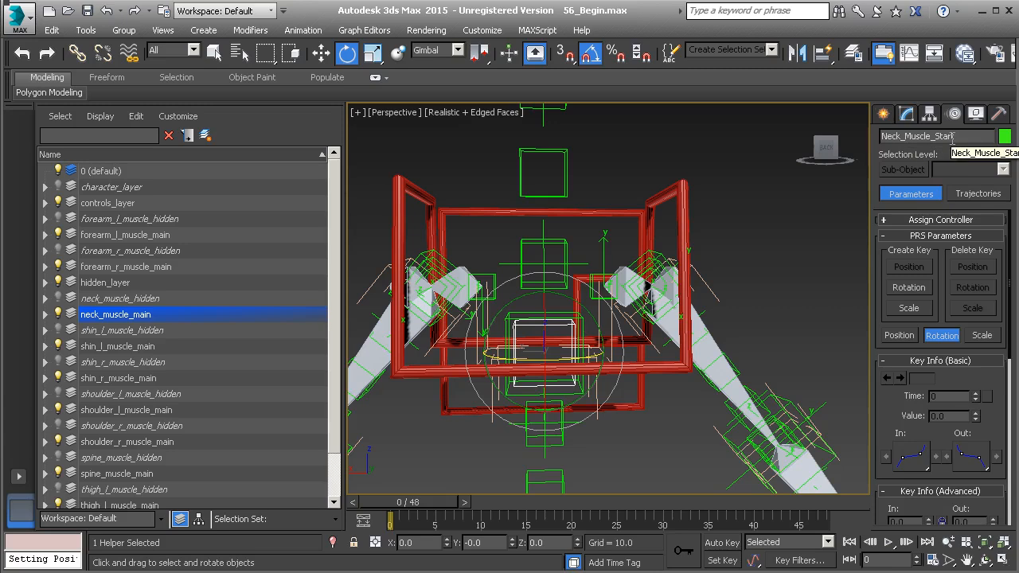
left_click(521, 314)
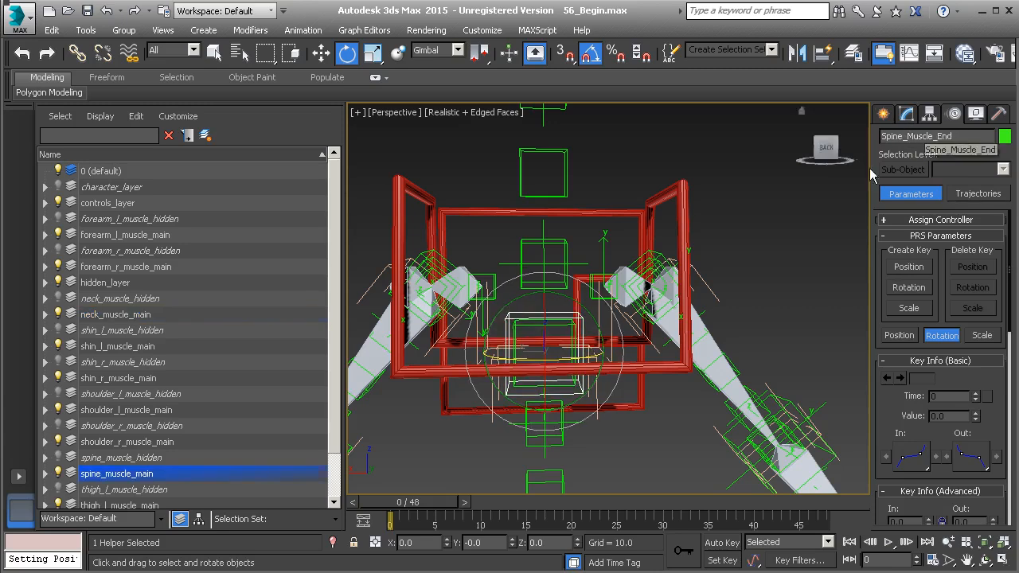
middle_click_drag(560, 316, 606, 288)
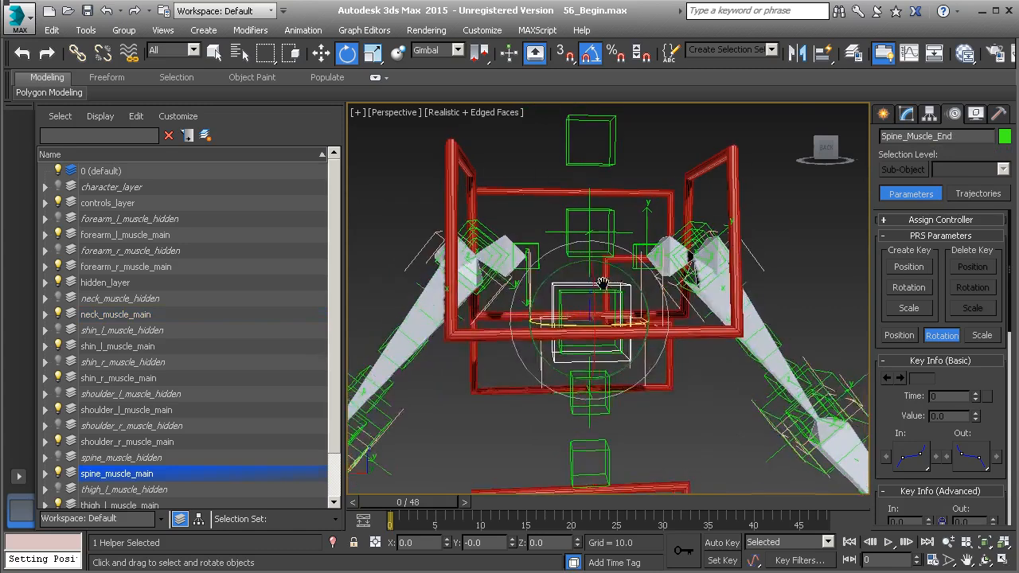
scroll(625, 293, "up", 2)
right_click(508, 159)
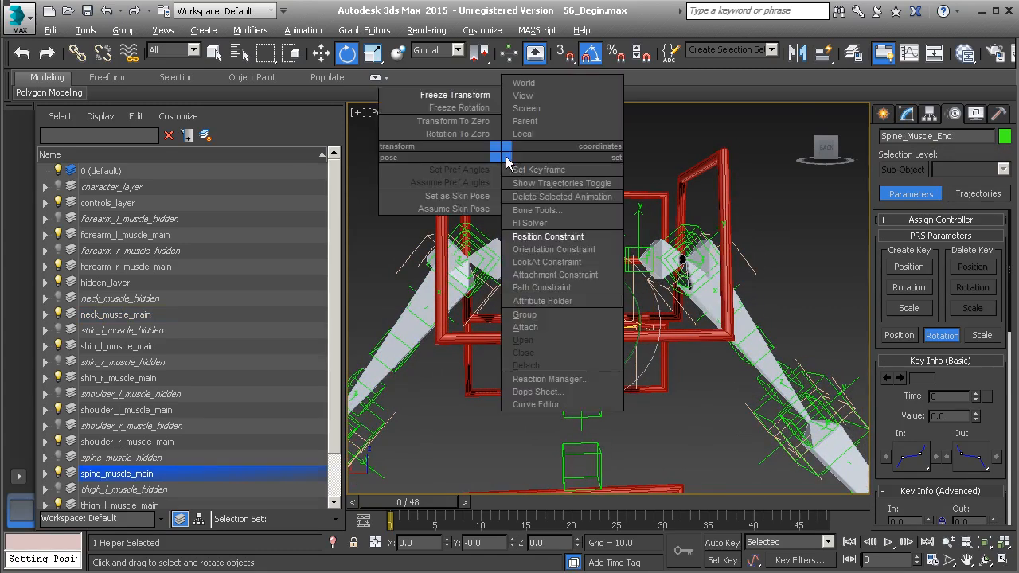
left_click(538, 237)
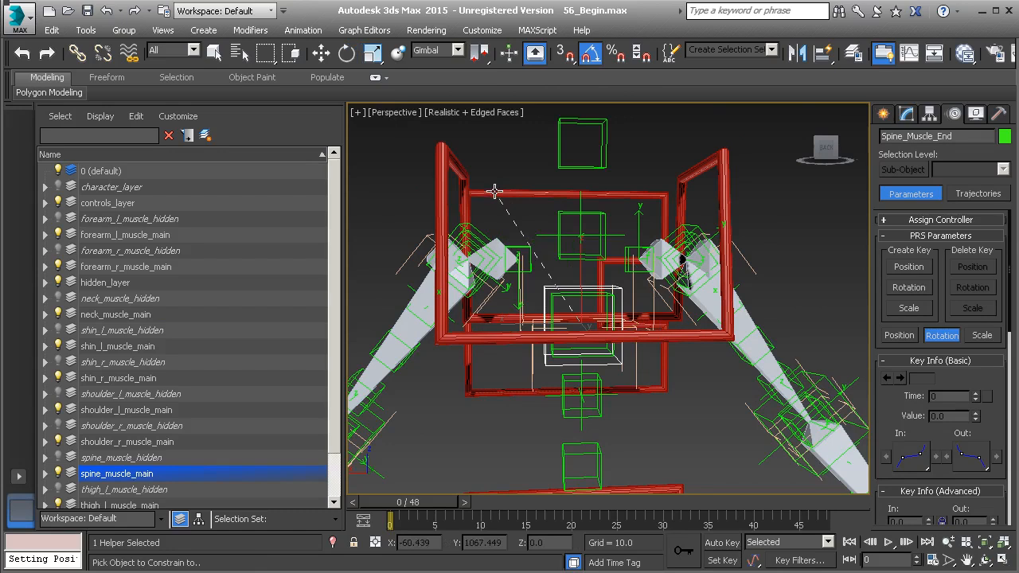
left_click(476, 207)
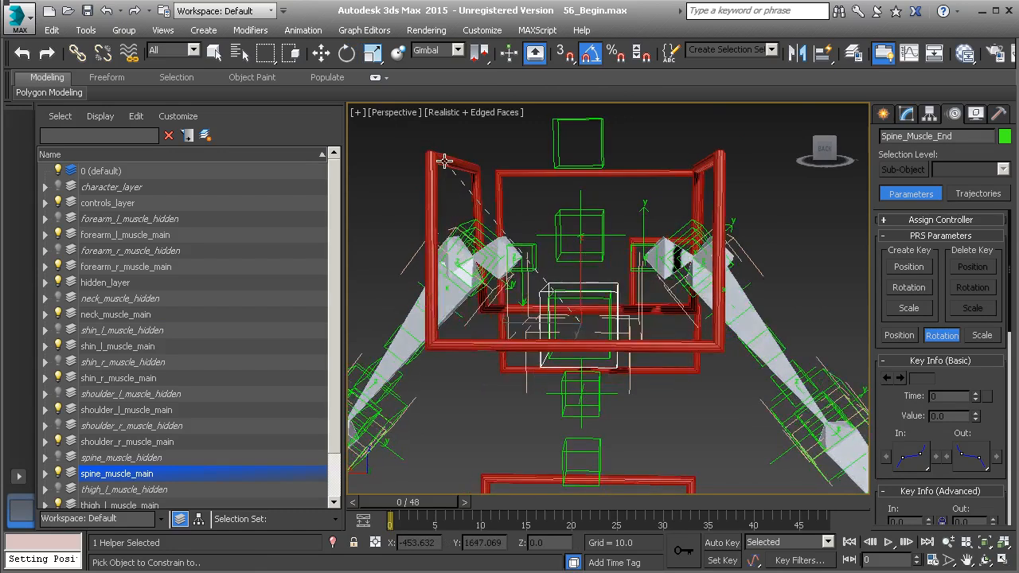
- Apply a Position Constraint to Neck_Muscle_Start with the Anim_Chest control as its target
key("w")
left_click(598, 299)
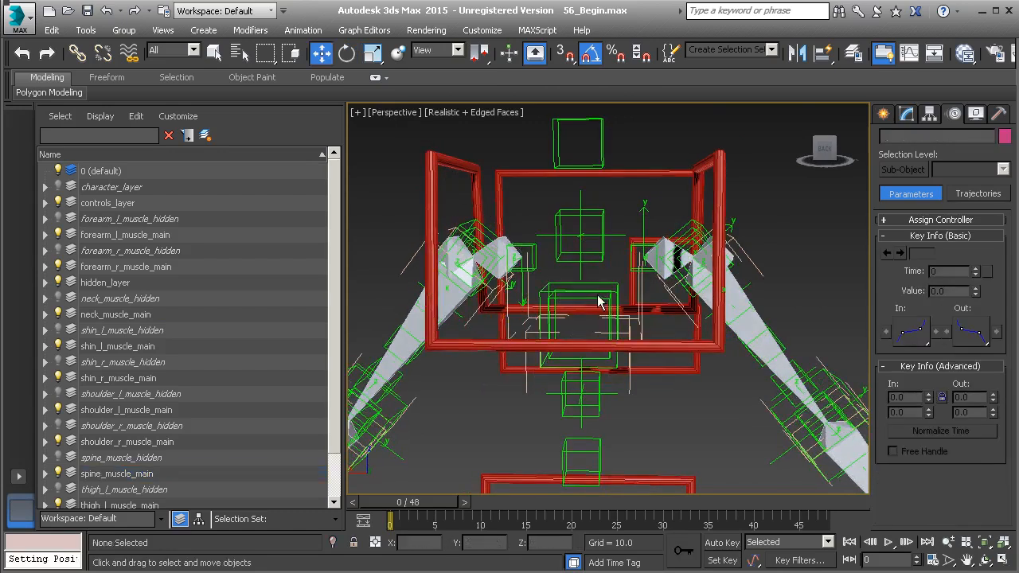
left_click(597, 298)
right_click(387, 196)
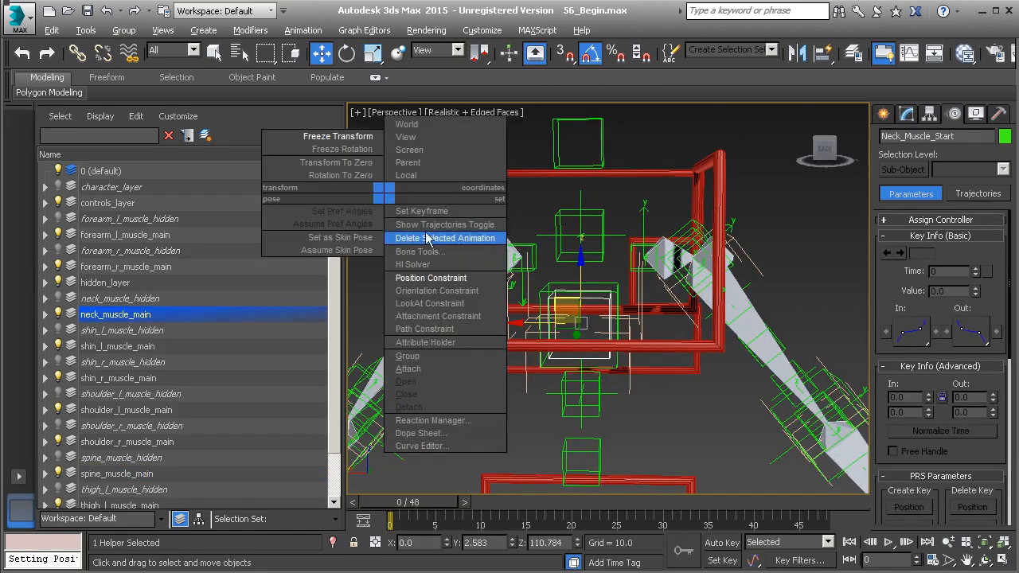
left_click(444, 277)
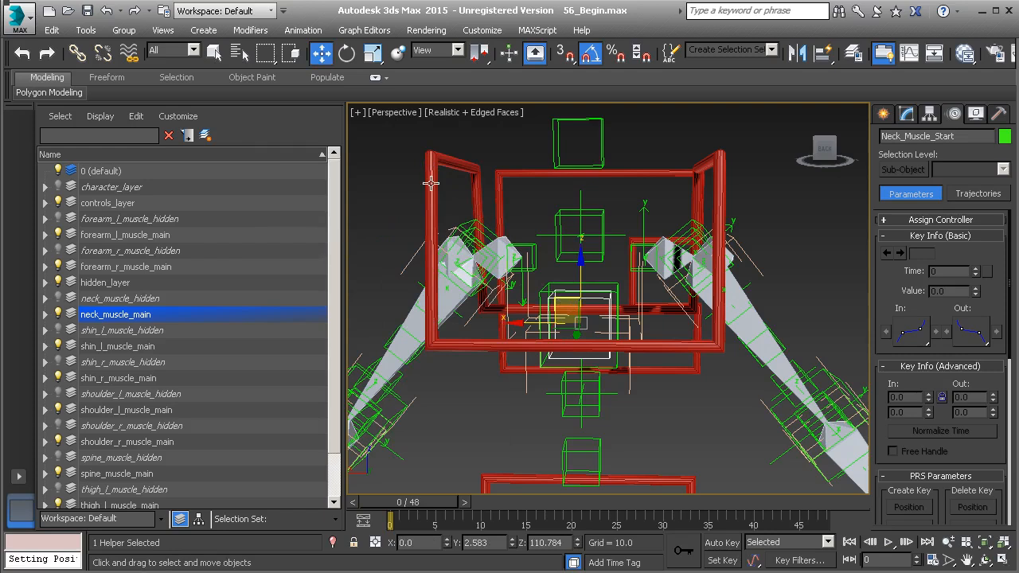
left_click(667, 345)
- Wire Anim_Chest's Zero Euler X Rotation one way to the Zero Euler X Rotation of Spine_Muscle_End
middle_click_drag(667, 345, 672, 327, "alt")
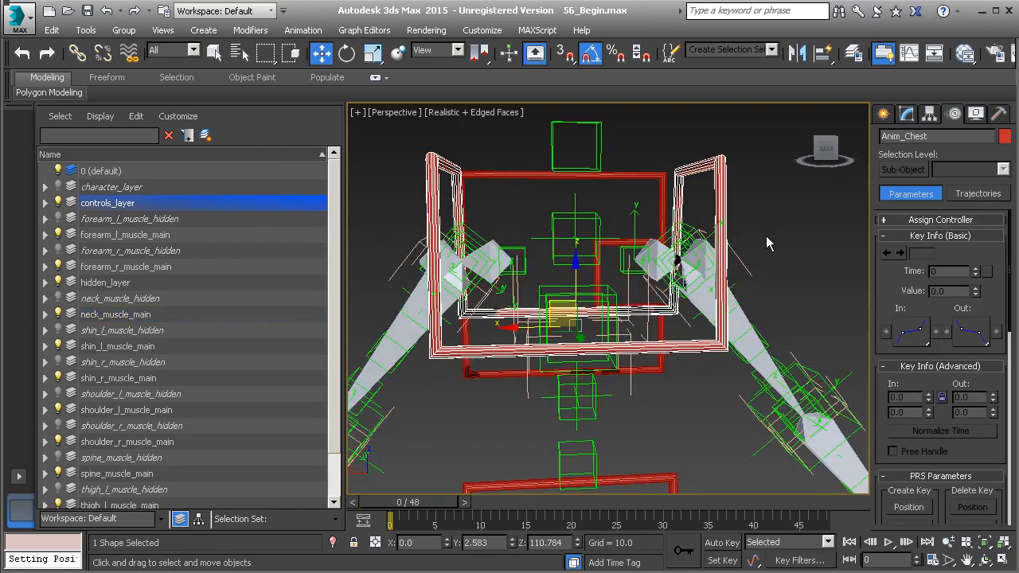
right_click(762, 205)
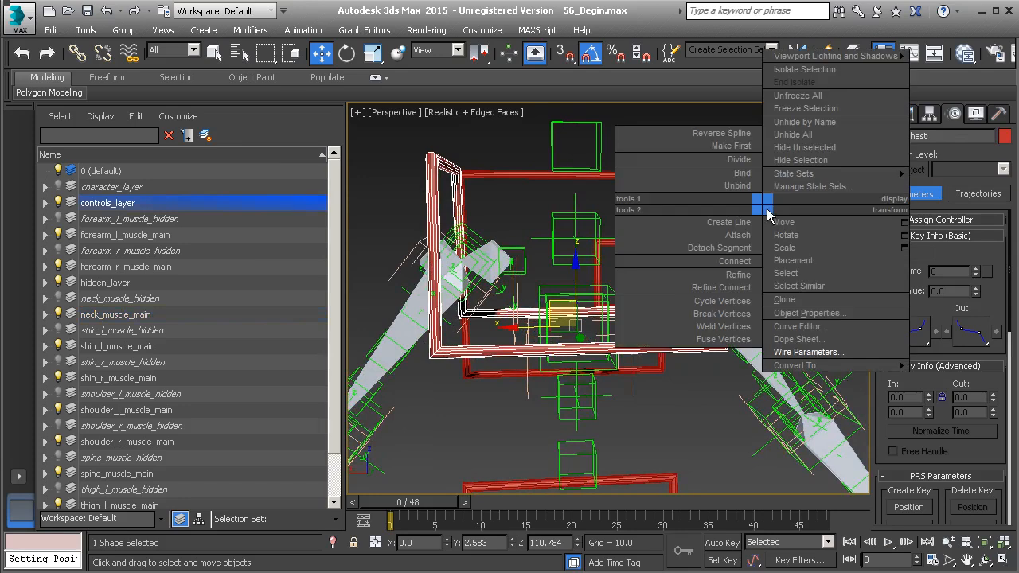
left_click(814, 355)
mouse_move(554, 333)
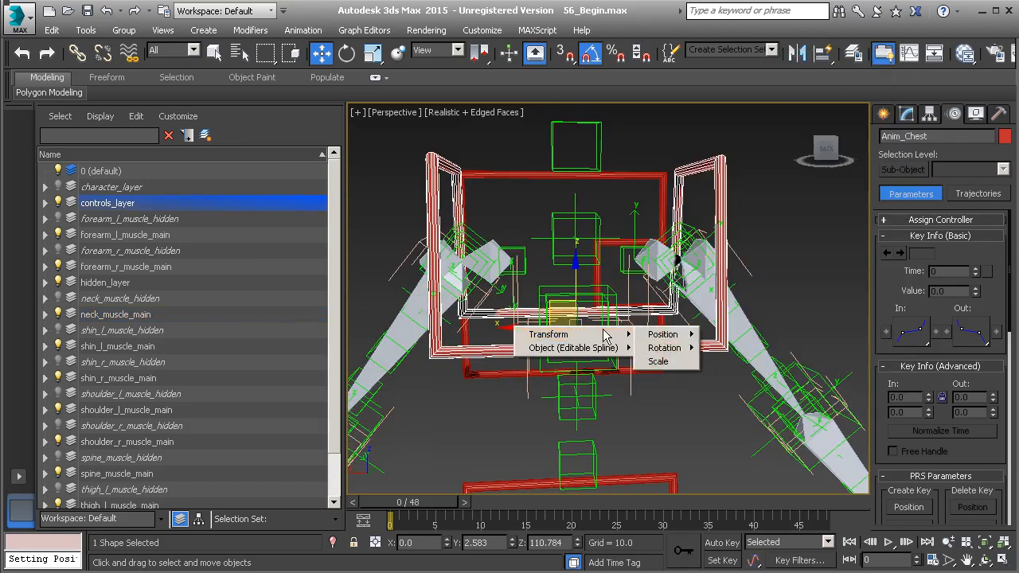
mouse_move(675, 348)
mouse_move(741, 362)
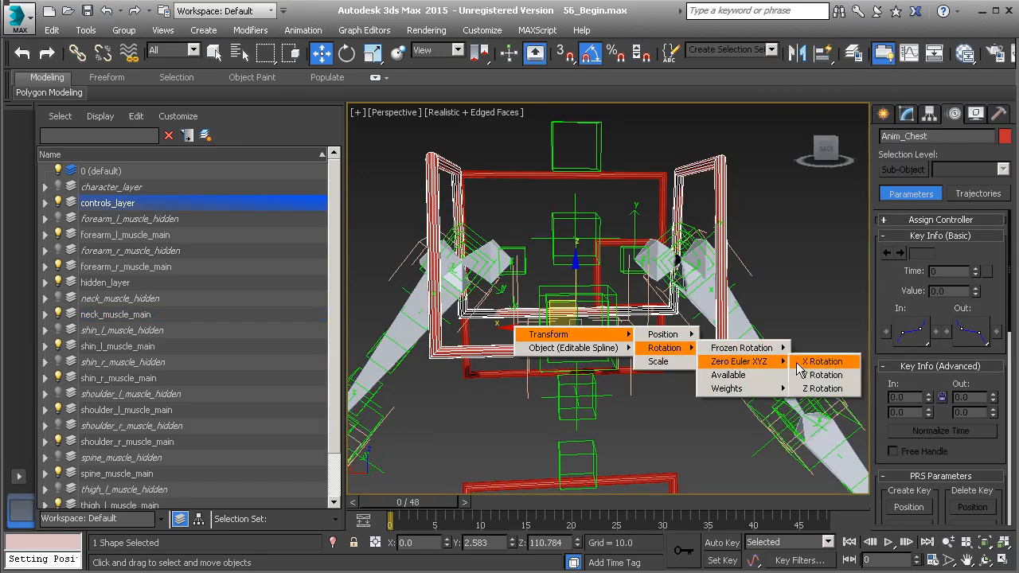
left_click(816, 362)
scroll(692, 344, "up", 3)
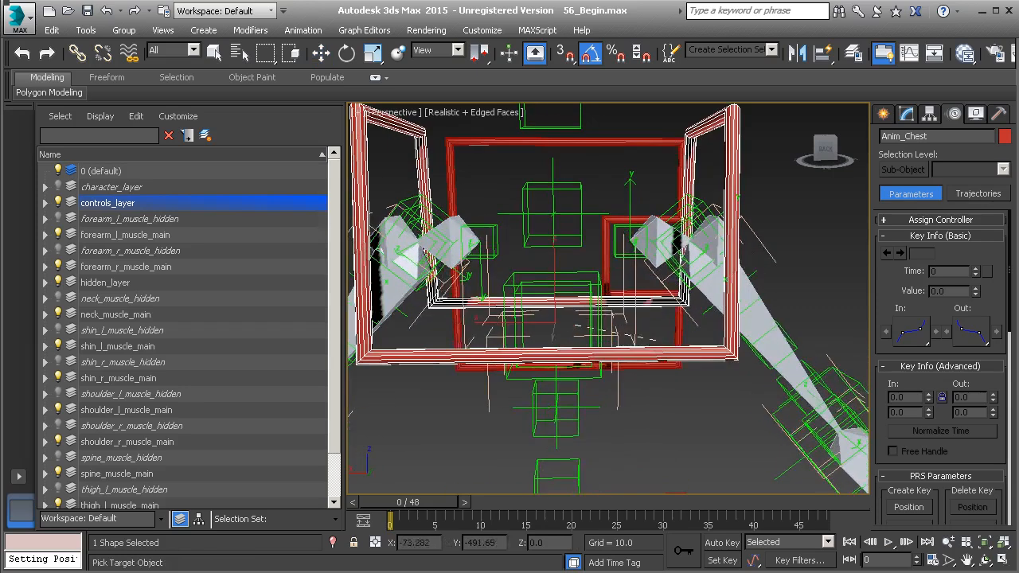
left_click(590, 276)
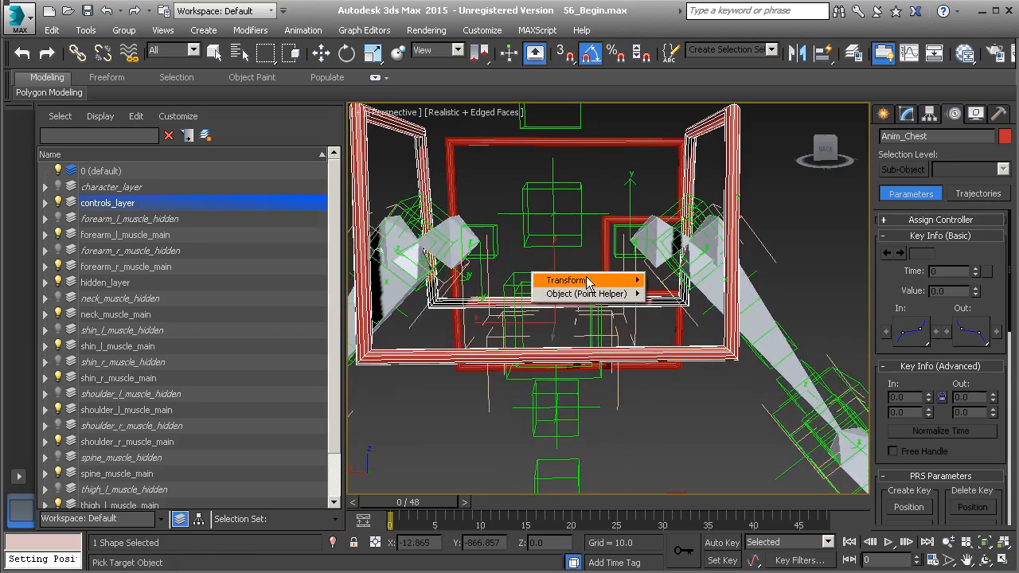
mouse_move(589, 280)
mouse_move(672, 293)
mouse_move(748, 307)
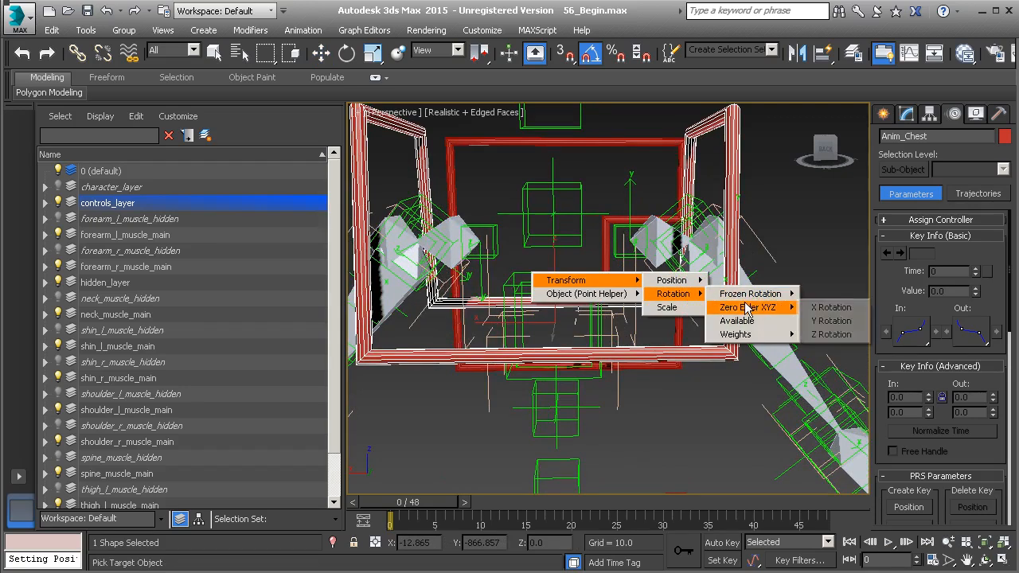
left_click(838, 309)
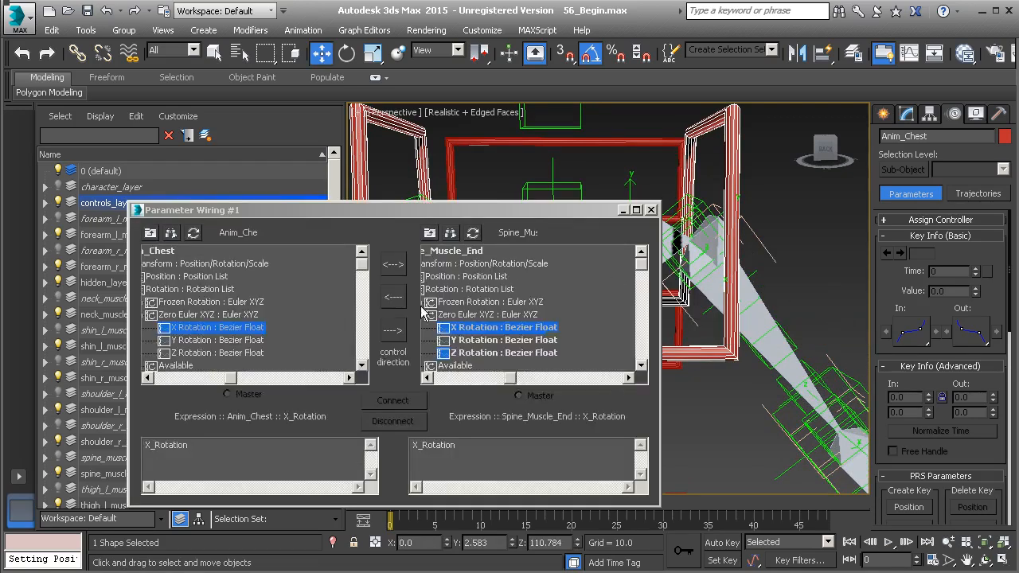
left_click(394, 333)
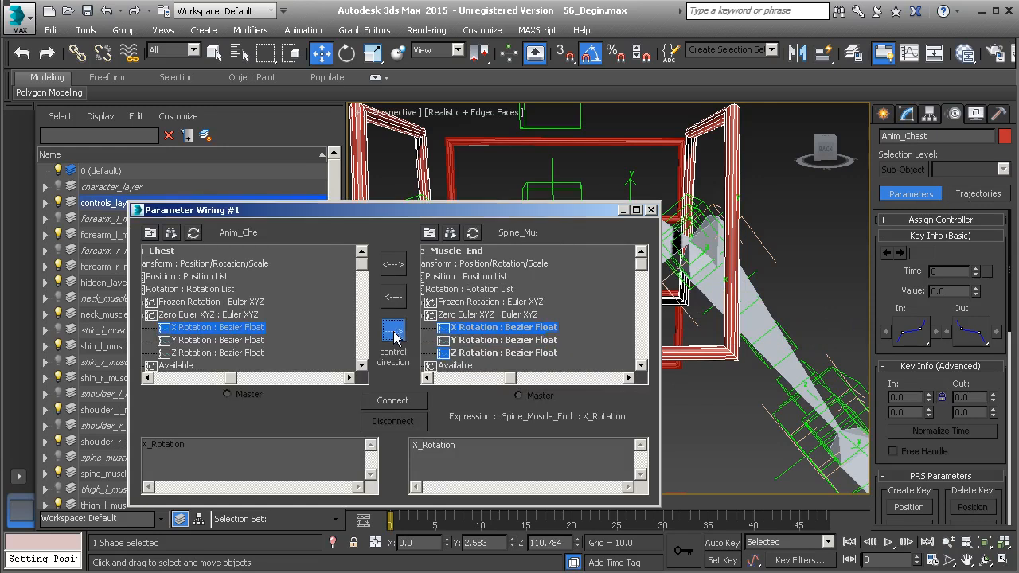
left_click(393, 399)
- Connect Anim_Chest's Y Rotation one way to the Zero Euler Y Rotation of Spine_Muscle_End
left_click(278, 341)
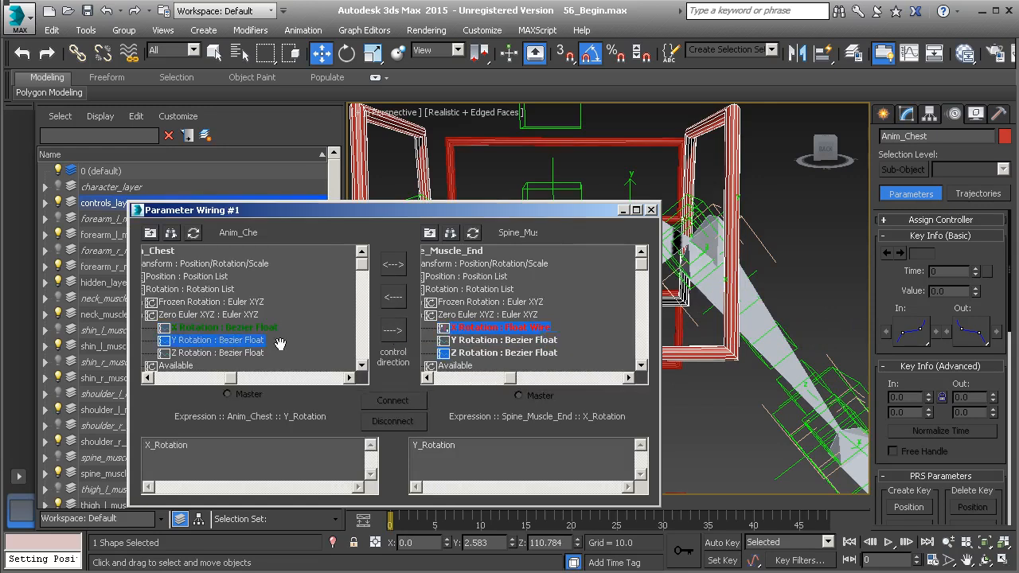
left_click(485, 339)
left_click(393, 330)
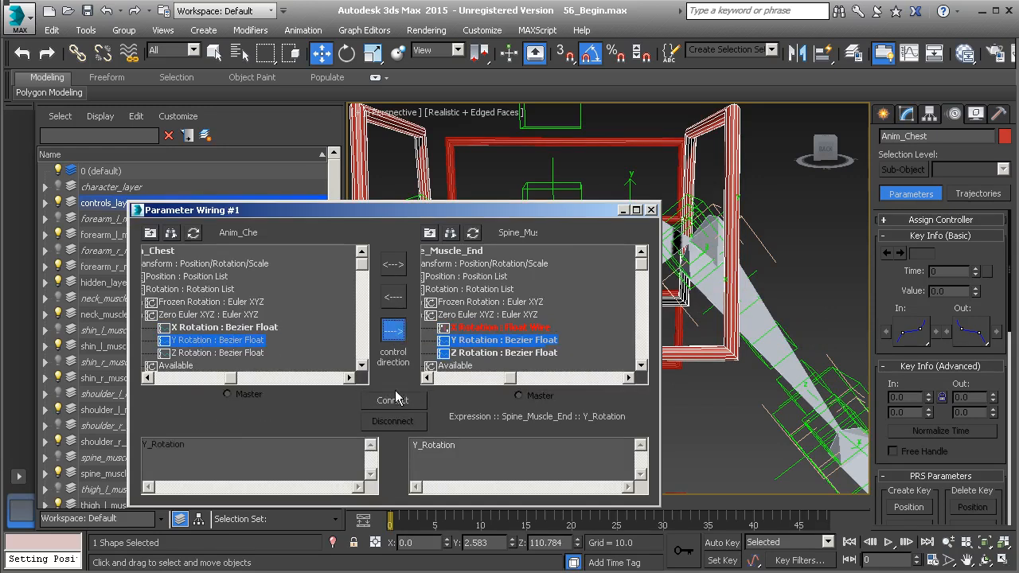
left_click(390, 400)
- Connect Anim_Chest's Z Rotation one way to the Zero Euler Z Rotation of Spine_Muscle_End
left_click(218, 354)
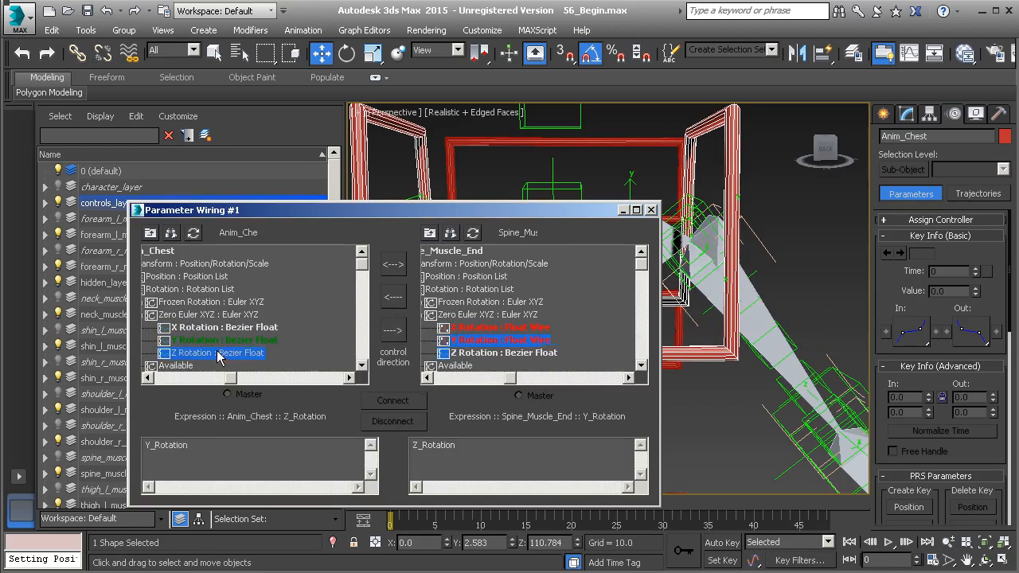
left_click(481, 353)
left_click(398, 332)
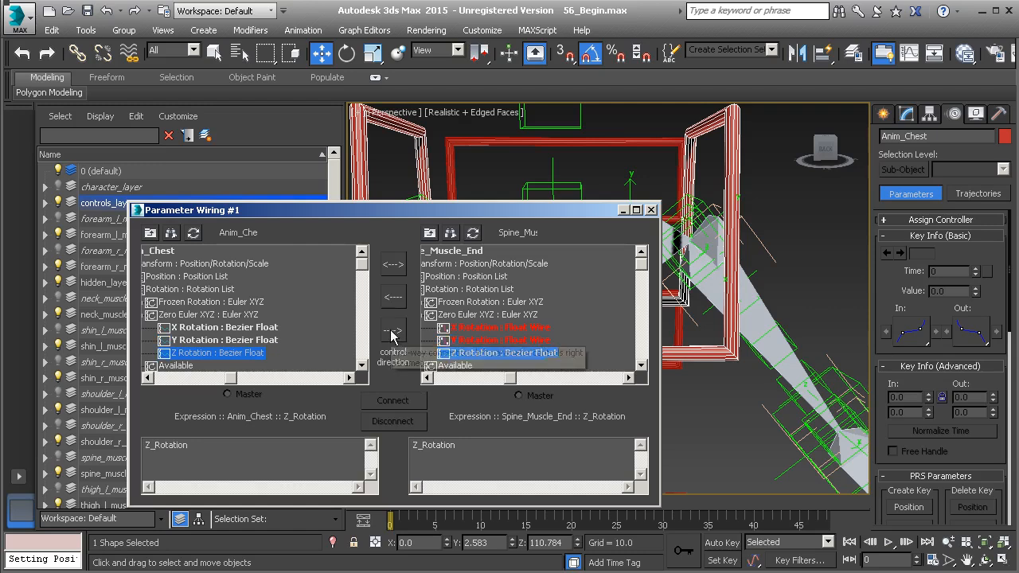
left_click(393, 402)
- Load Neck_Muscle_Start as the wiring target, connect Anim_Chest's X, Y and Z rotations one way to its Zero Euler rotations, and close Parameter Wiring
left_click_drag(534, 221, 525, 368)
left_click(583, 284)
left_click_drag(533, 365, 538, 228)
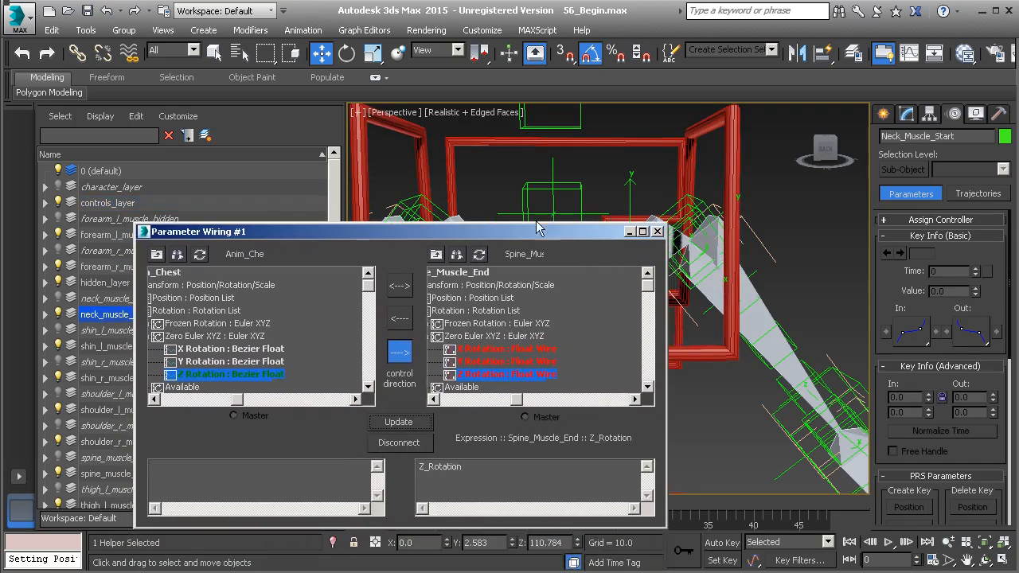
left_click(480, 255)
left_click(449, 285)
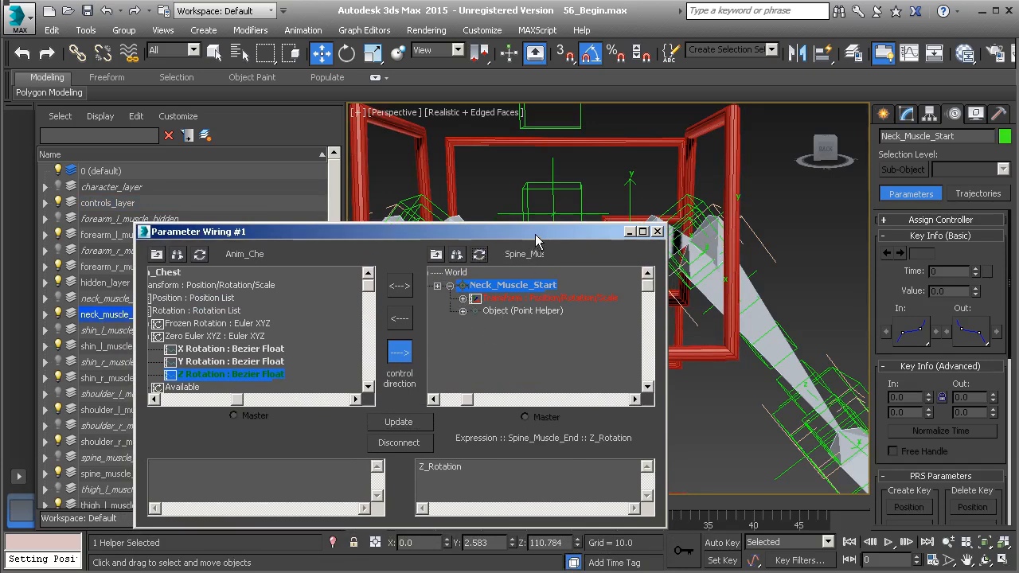
left_click_drag(535, 236, 540, 227)
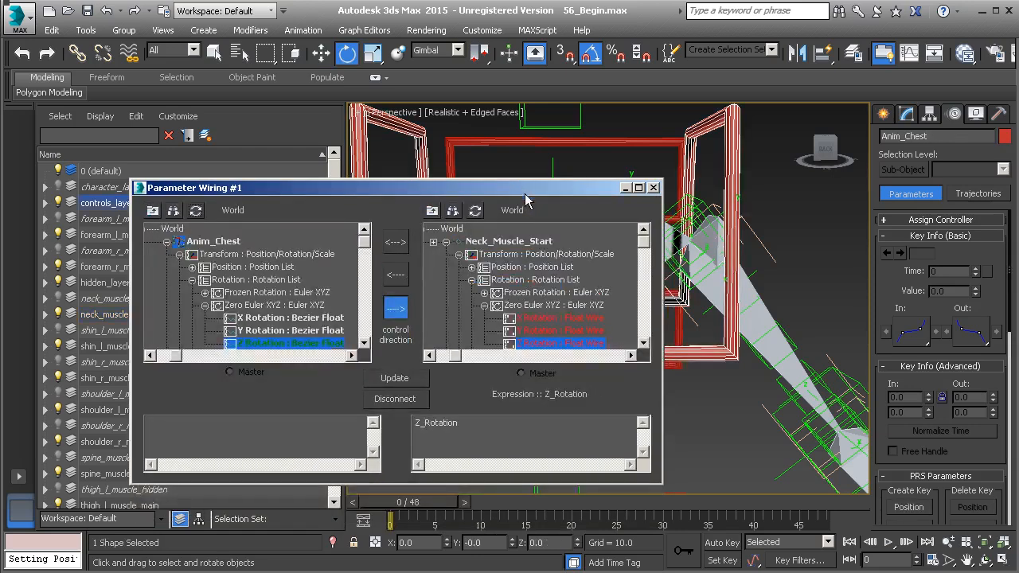
left_click(653, 188)
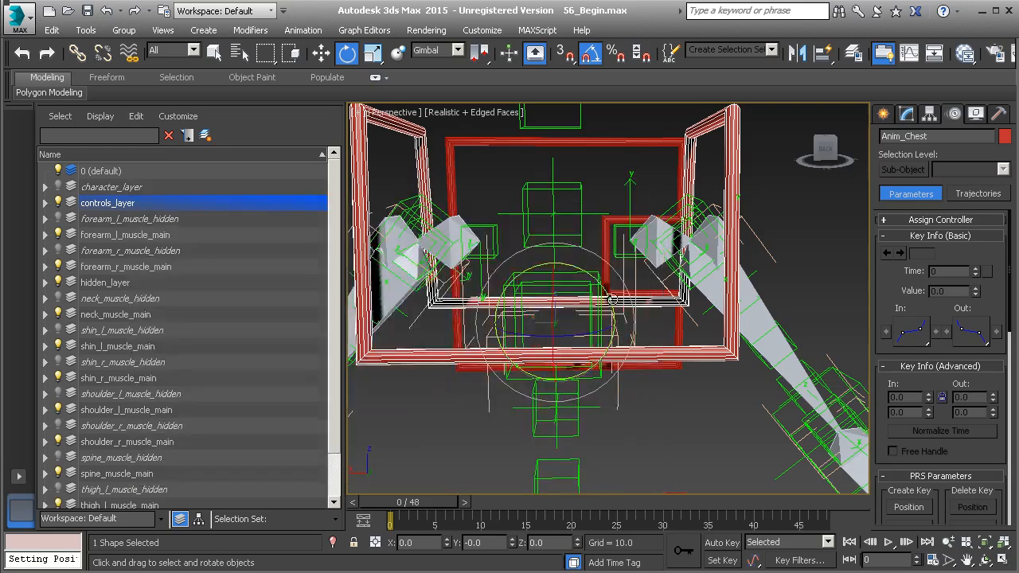
- Test-rotate the Anim_Chest control to check the wired spine end and neck start helpers, and undo the rotation
left_click_drag(636, 319, 574, 343)
key("ctrl+z")
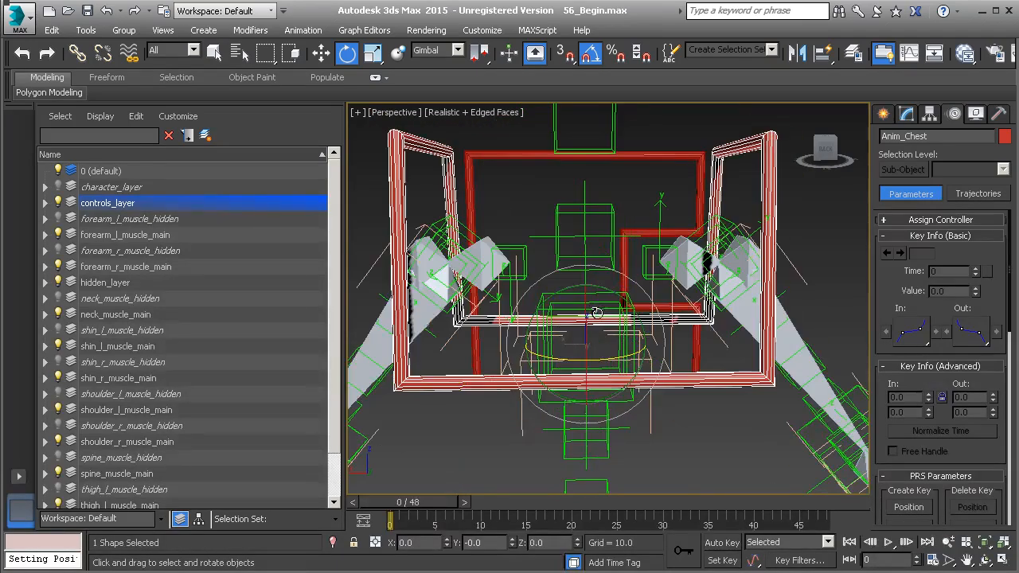
key("ctrl+z")
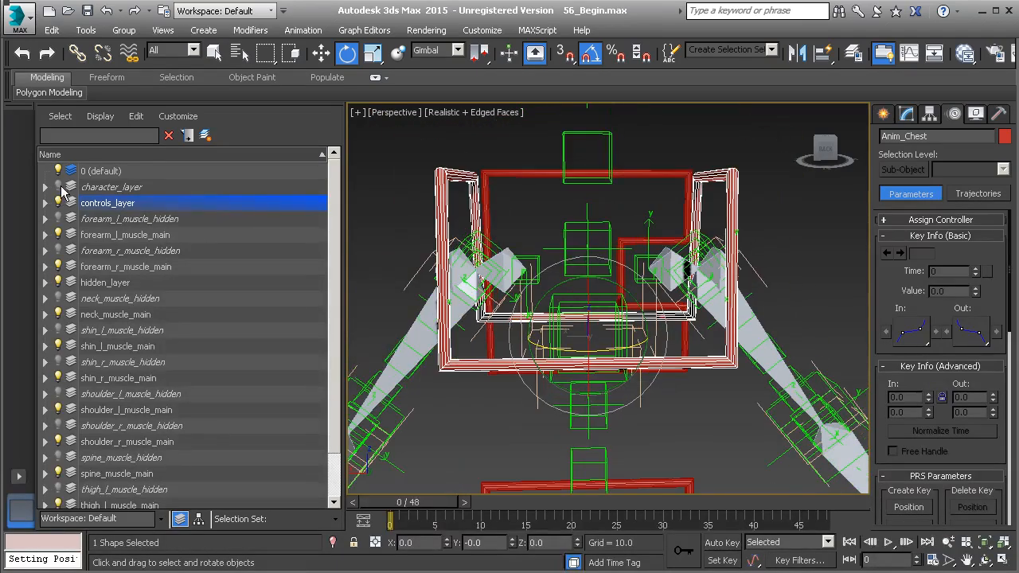
- Show character_layer, test-rotate the Anim_Chest control to check the torso's deformation, and undo the rotation
left_click(58, 187)
left_click_drag(629, 342, 661, 331)
key("ctrl+z")
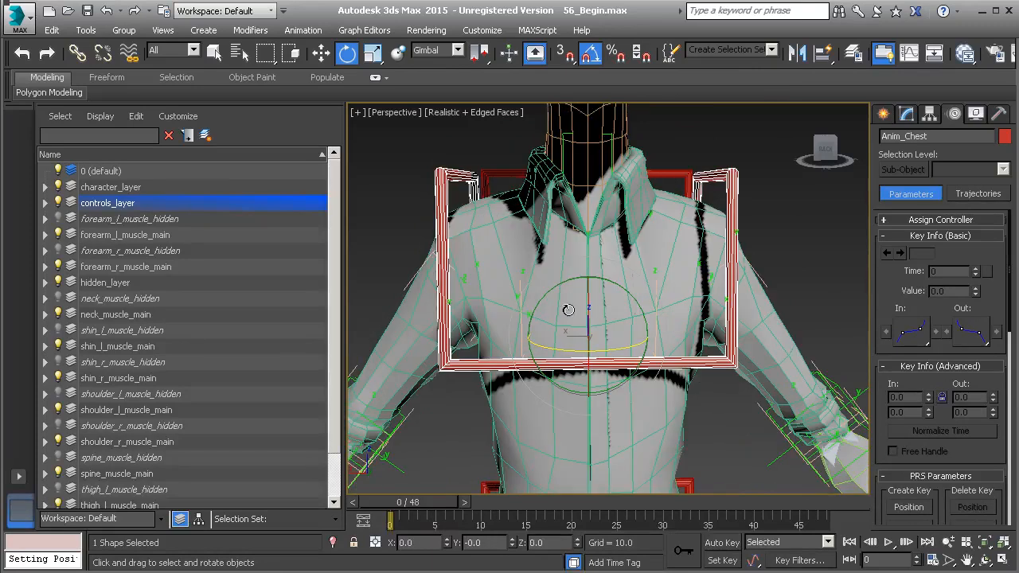
scroll(581, 282, "down", 5)
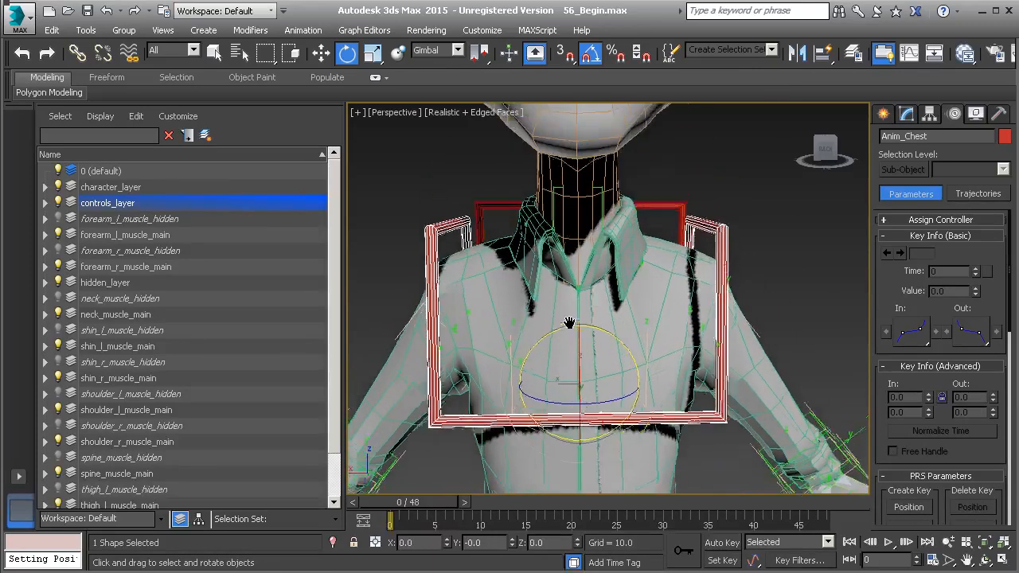